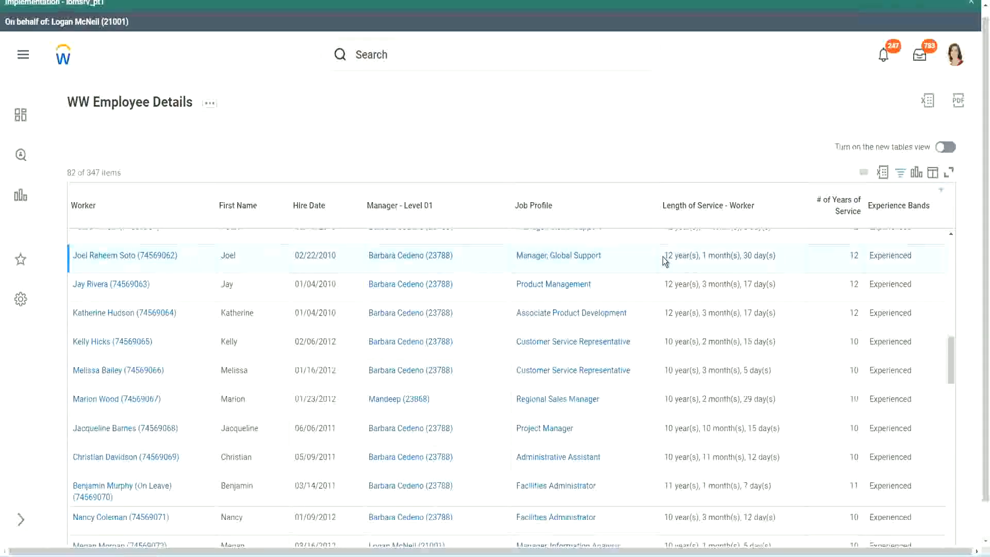
Step: Compare Length of Service - Worker with # of Years of Service in the Manager, Global Support and Administrative Assistant rows
drag(664, 257, 759, 256)
click(829, 267)
double_click(830, 269)
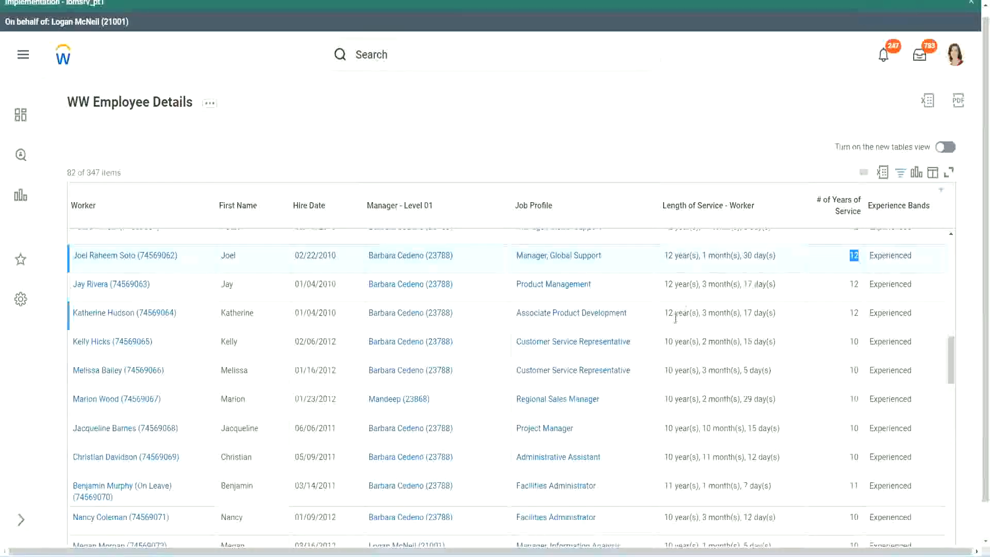
click(682, 458)
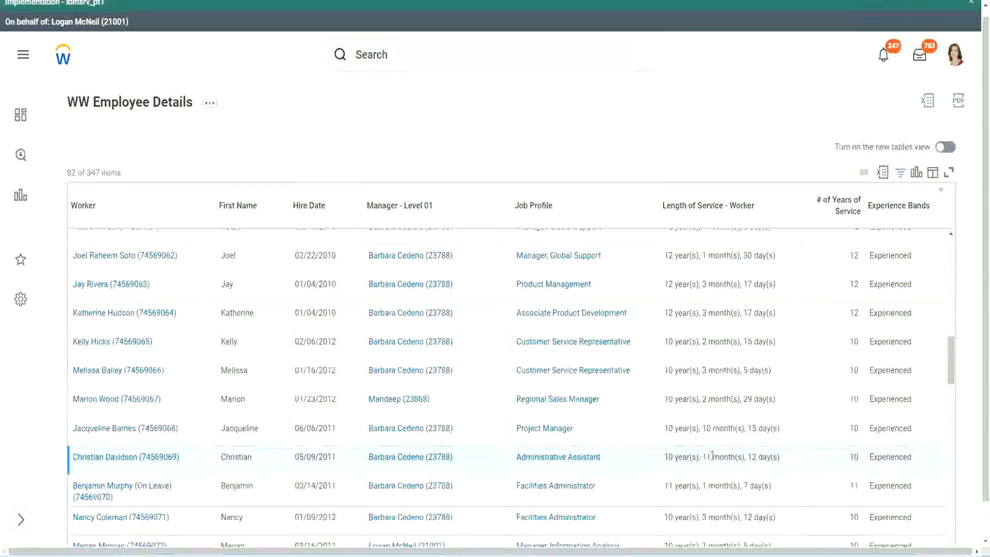
drag(703, 457, 757, 457)
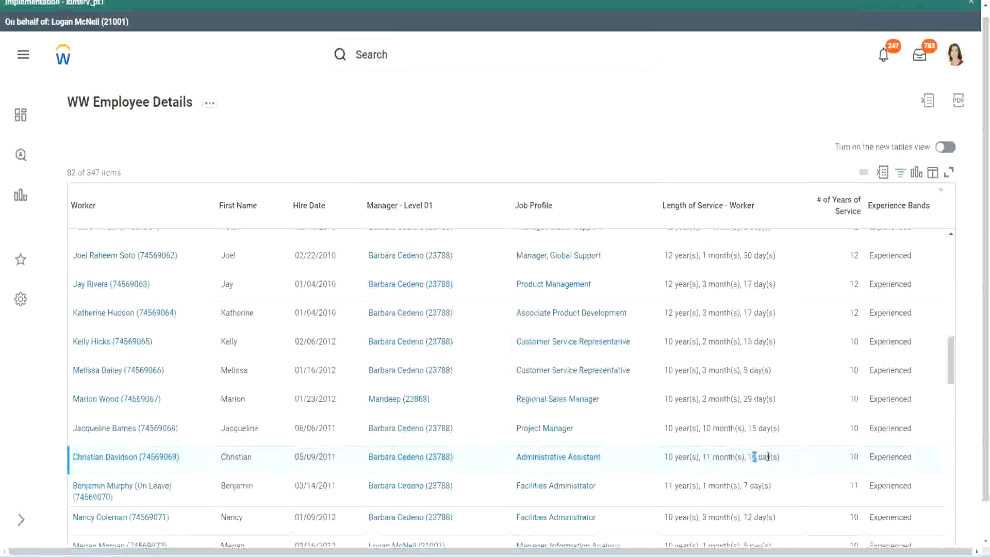
click(768, 457)
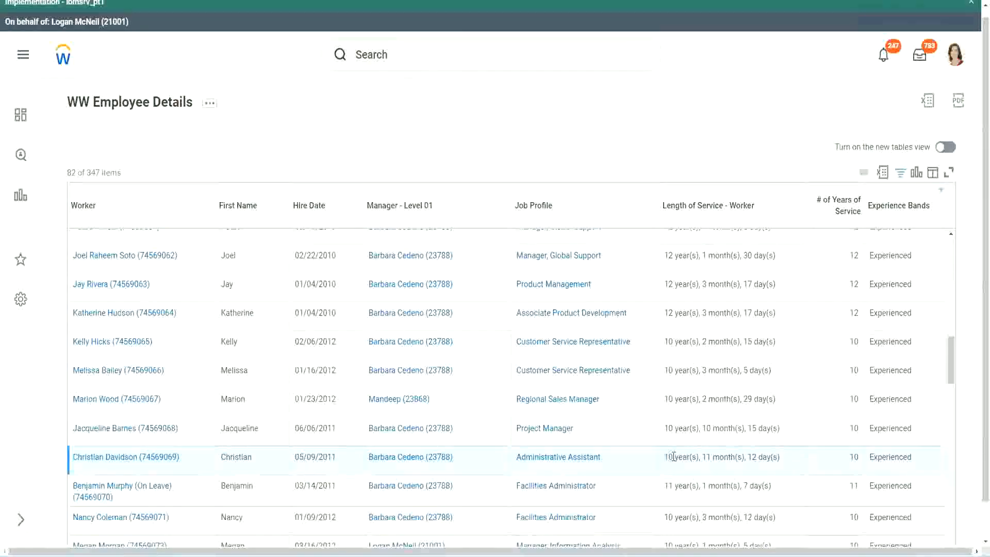
double_click(854, 458)
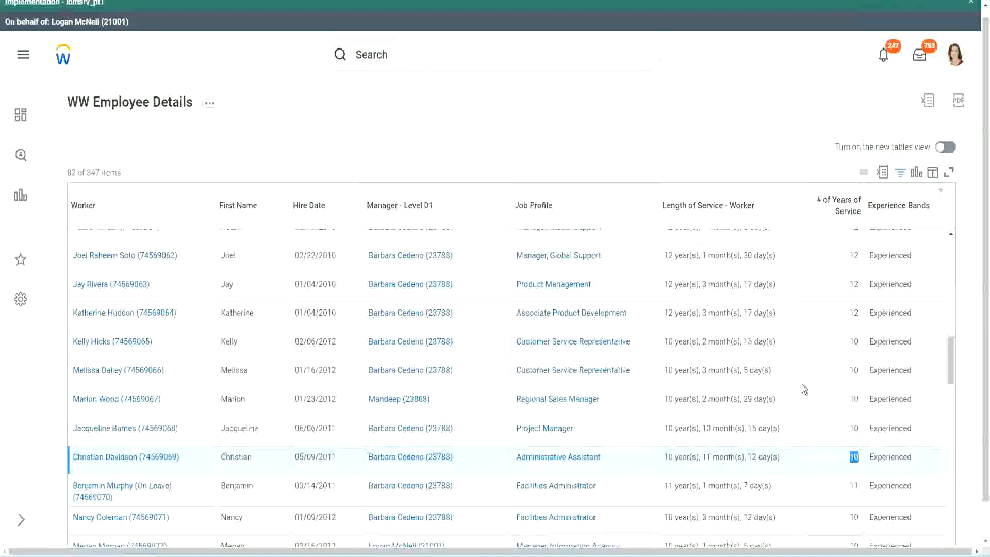
click(852, 324)
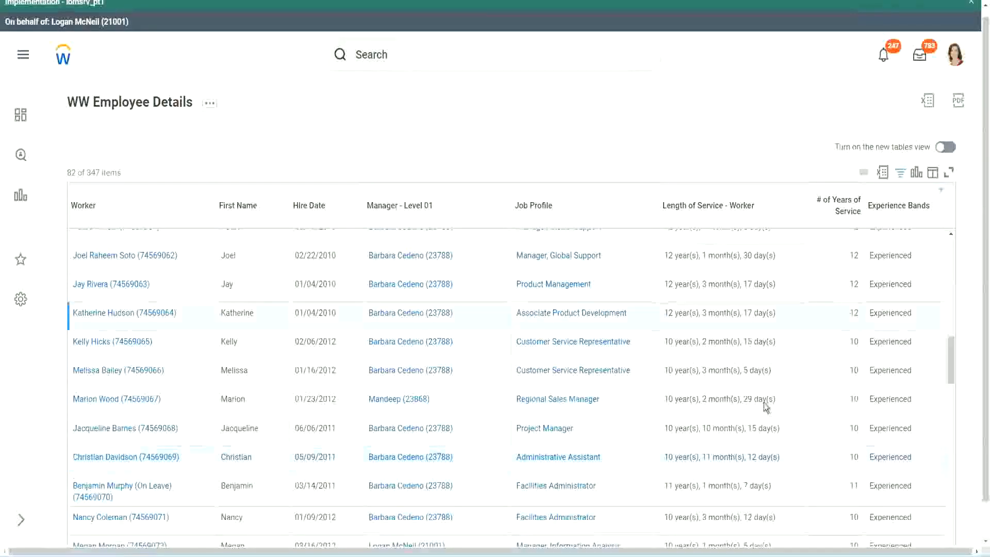
double_click(669, 457)
click(748, 454)
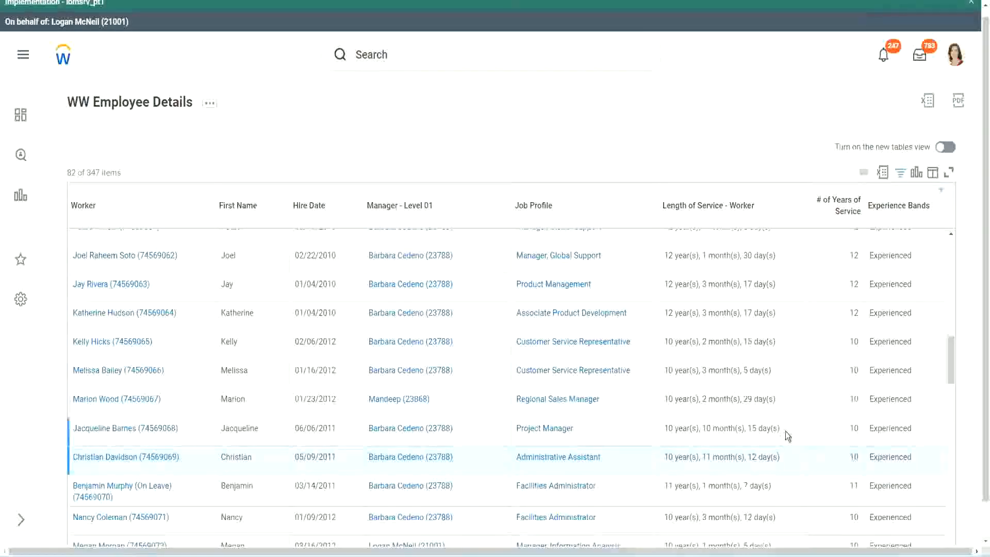
Step: Recheck how length of service maps to whole years in those two rows, and examine the Project Manager row hired 06/06/2011
double_click(855, 256)
drag(665, 256, 788, 251)
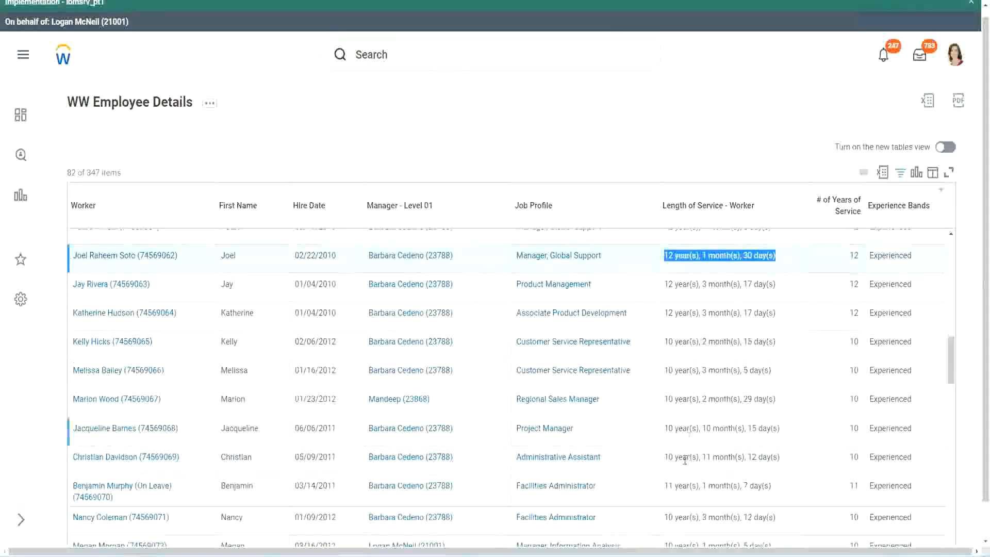
click(768, 457)
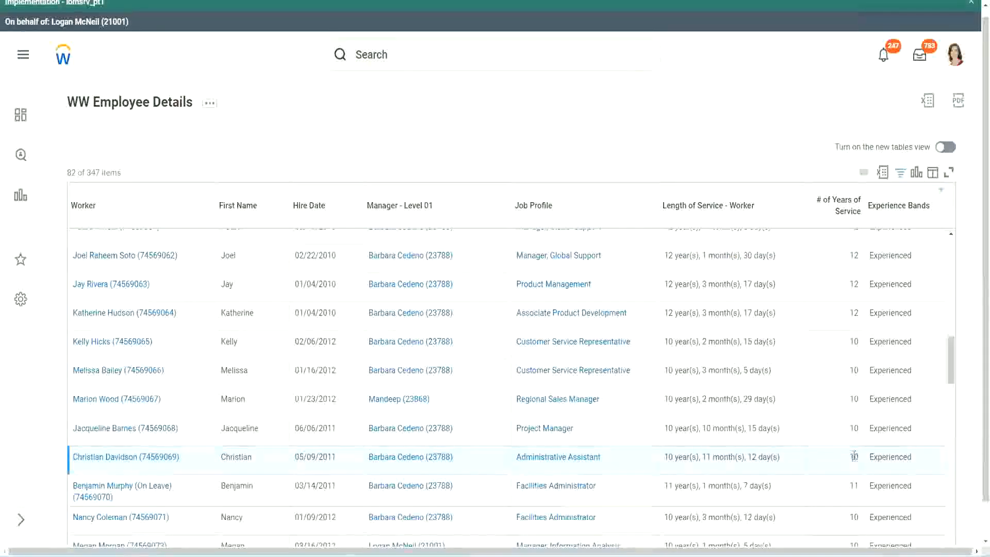
drag(849, 457, 860, 459)
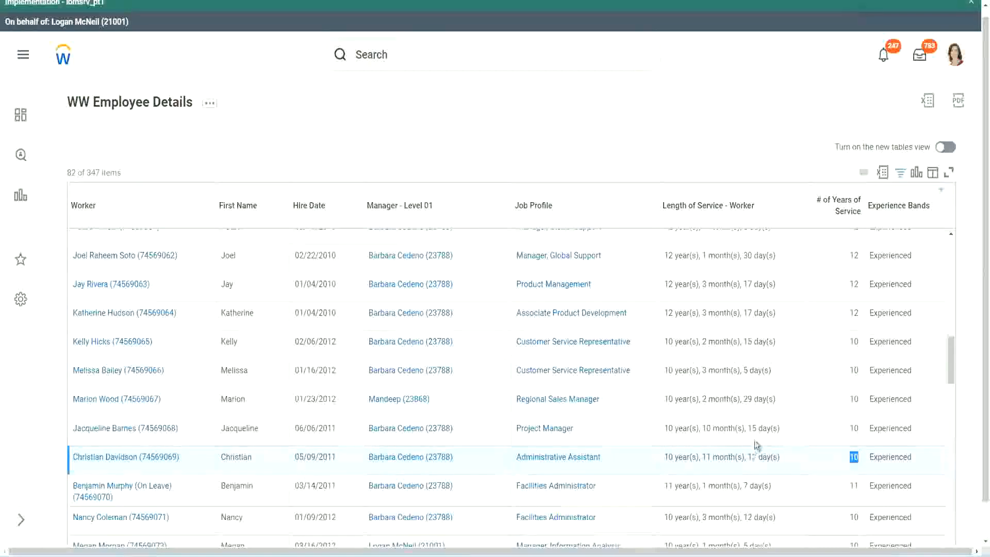
click(818, 460)
click(826, 428)
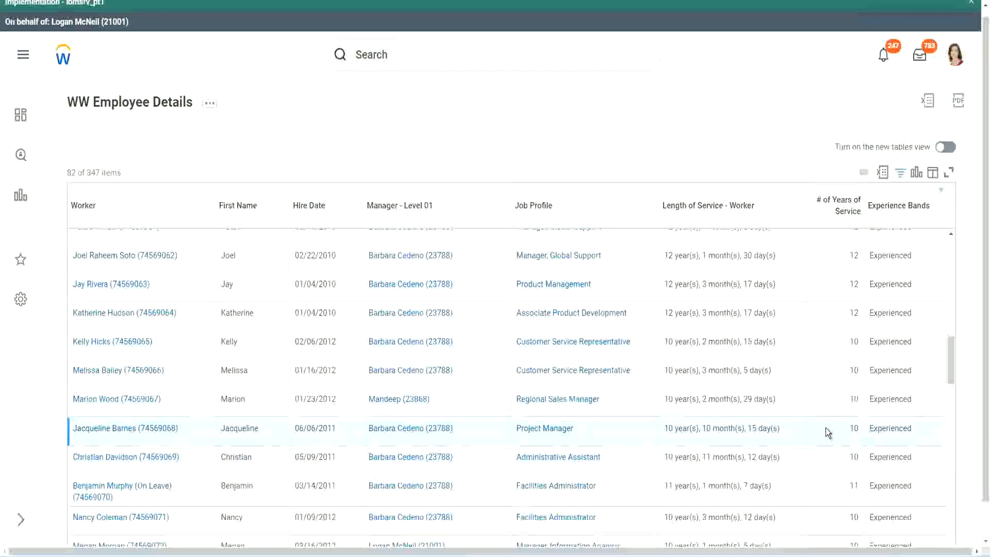
double_click(854, 428)
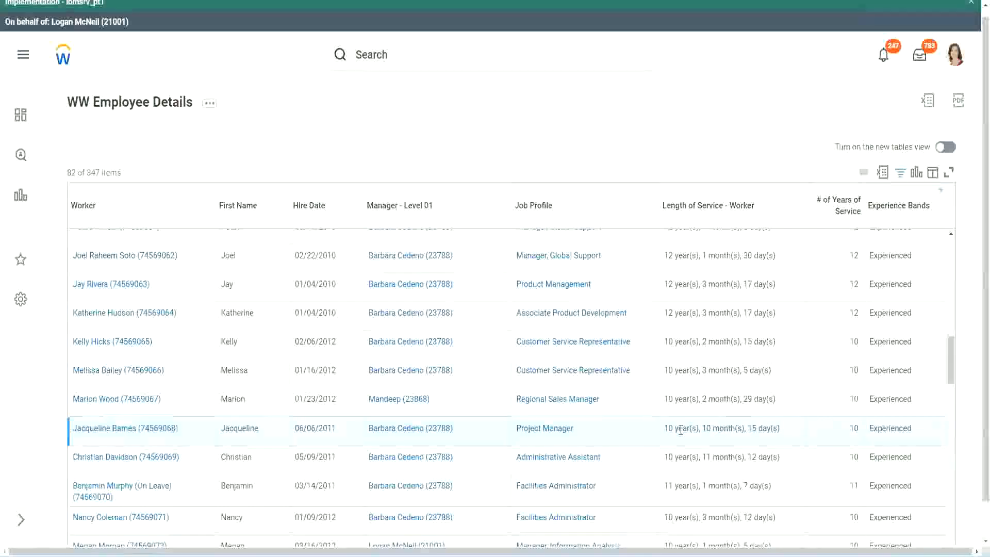
double_click(708, 429)
click(739, 429)
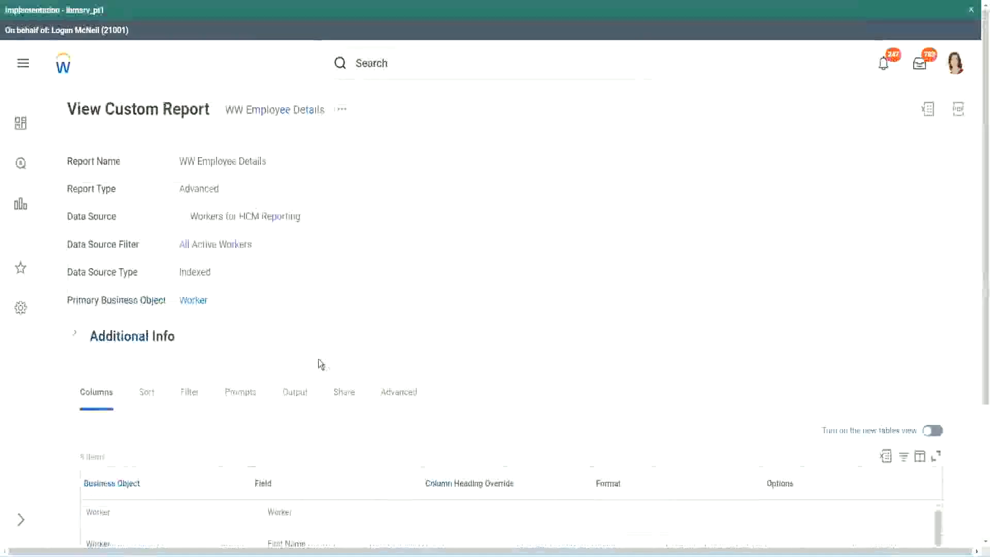
Step: Open the calculated field behind the report's Experience Bands column in a new tab and dismiss the implementation banner
scroll(320, 361, down, 5)
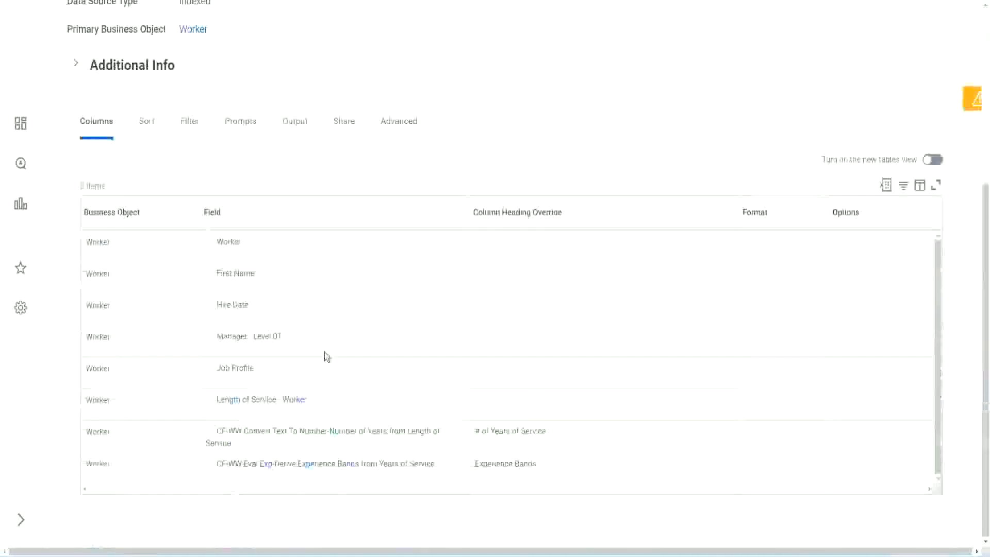
right_click(269, 469)
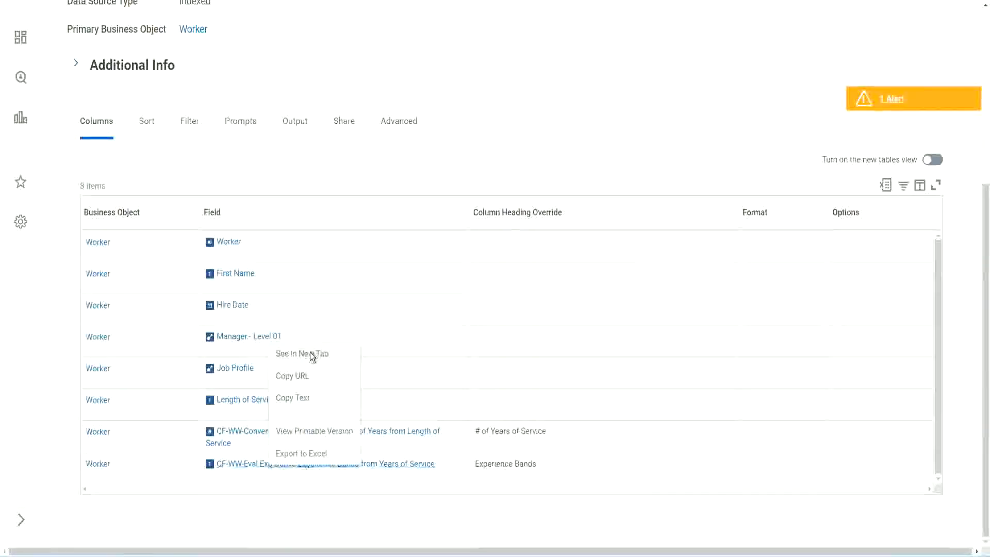
click(309, 352)
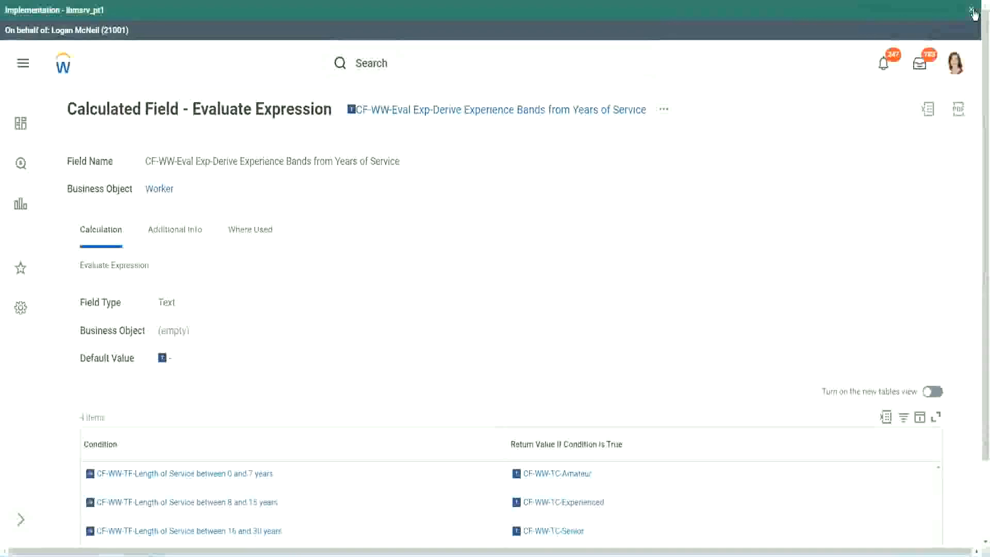
click(973, 11)
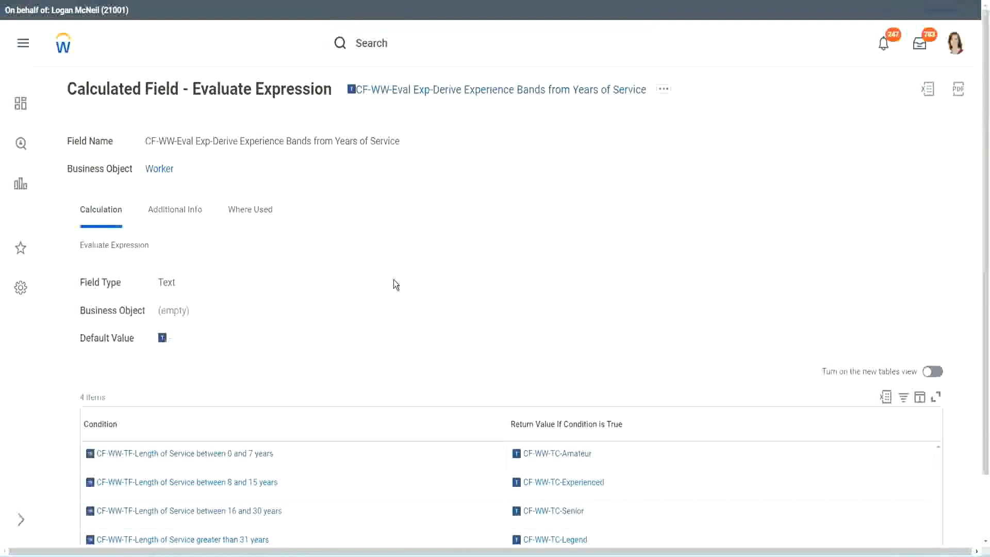
Step: Review the field's conditions and return values, and copy its name, CF-WW-Eval Exp-Derive Experience Bands from Years of Service
scroll(413, 276, down, 1)
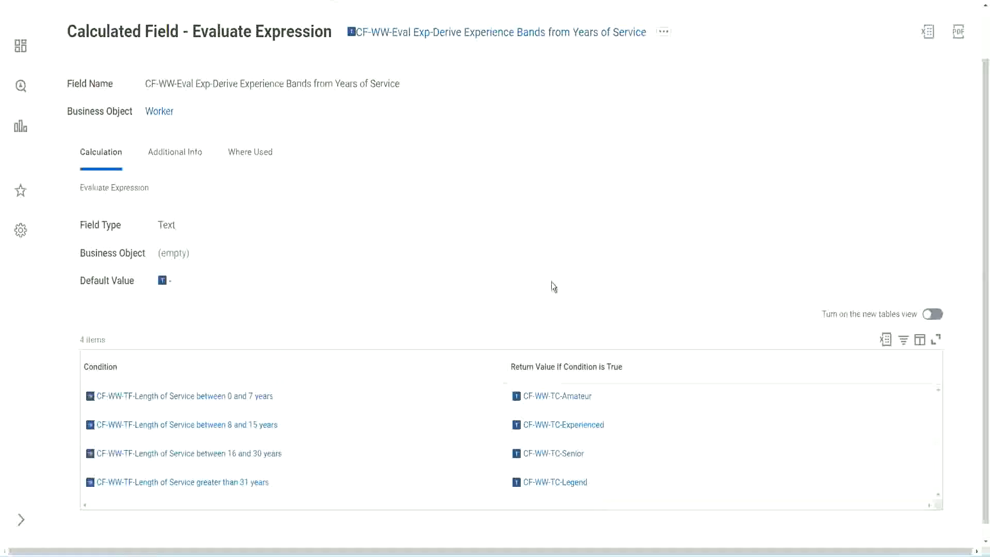
click(448, 364)
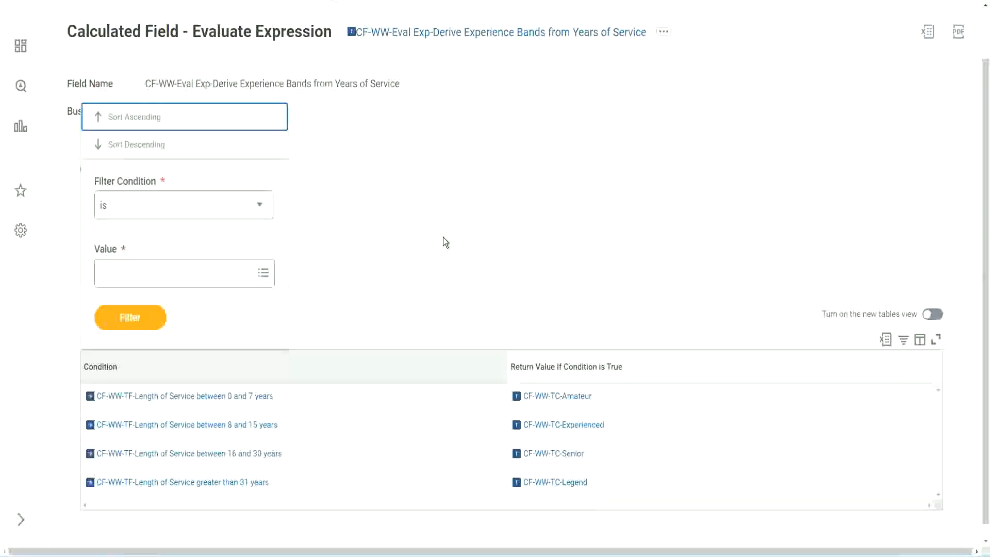
click(442, 238)
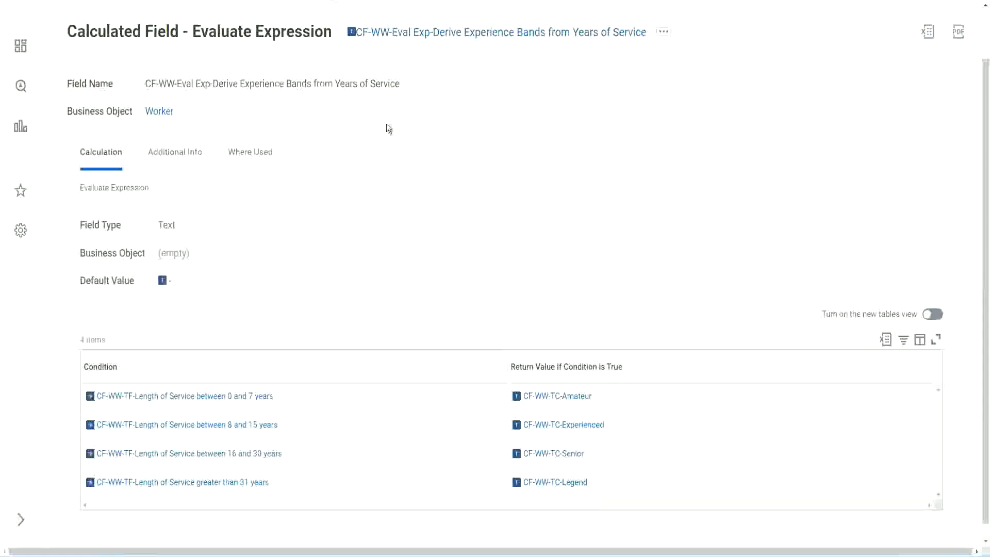
right_click(436, 37)
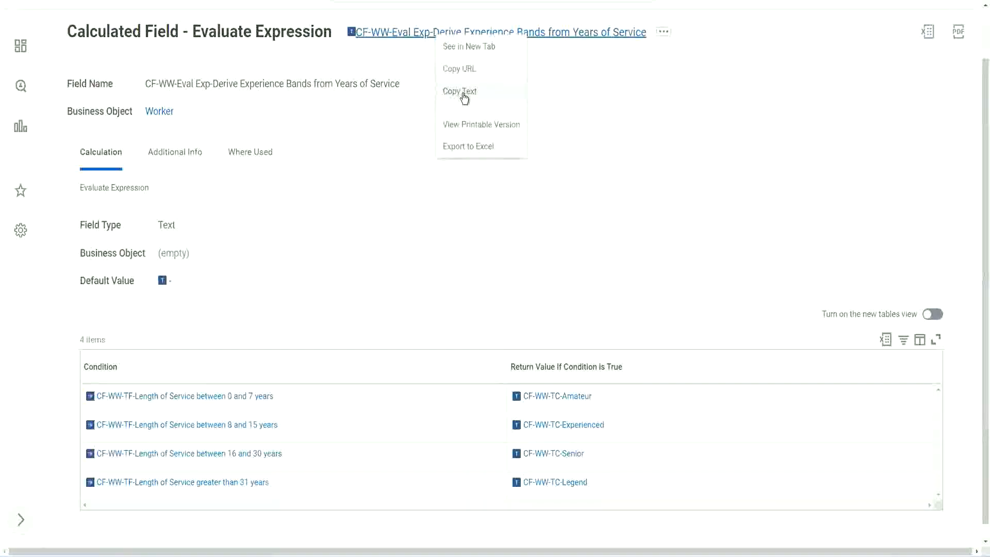
click(465, 97)
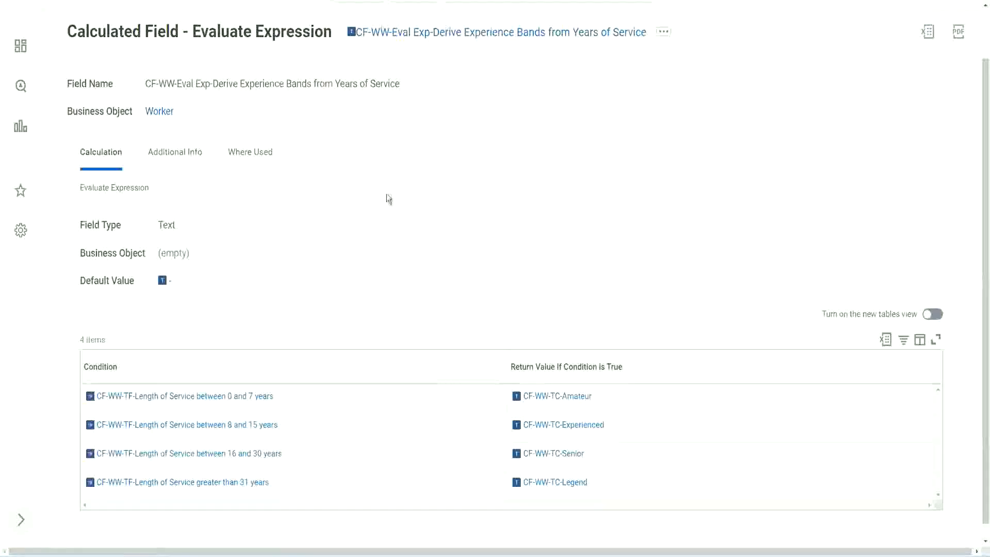
Step: Return to the WW Employee Details report definition, search for "create cal field" and open the Create Calculated Field task
scroll(387, 201, up, 1)
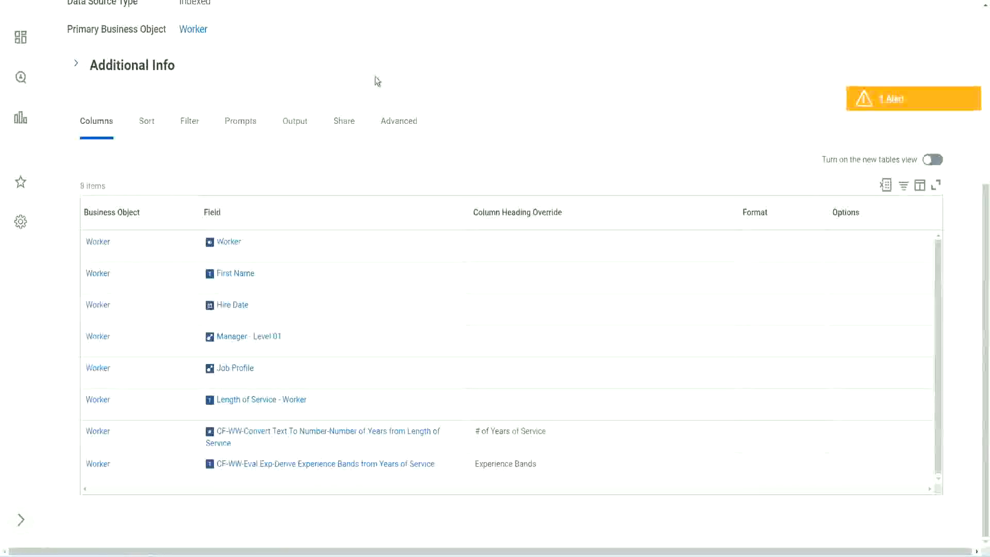
scroll(375, 77, up, 5)
click(402, 63)
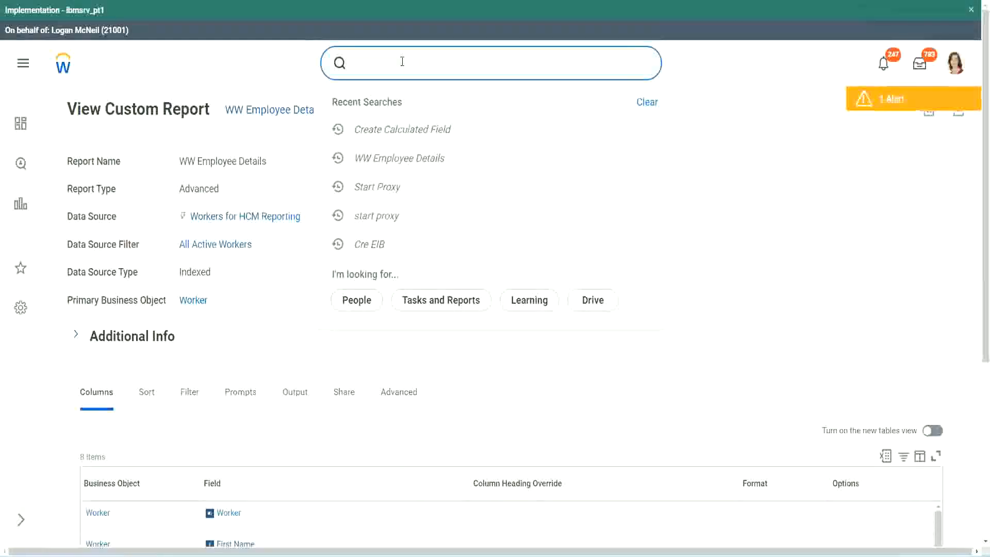
text(create cal field)
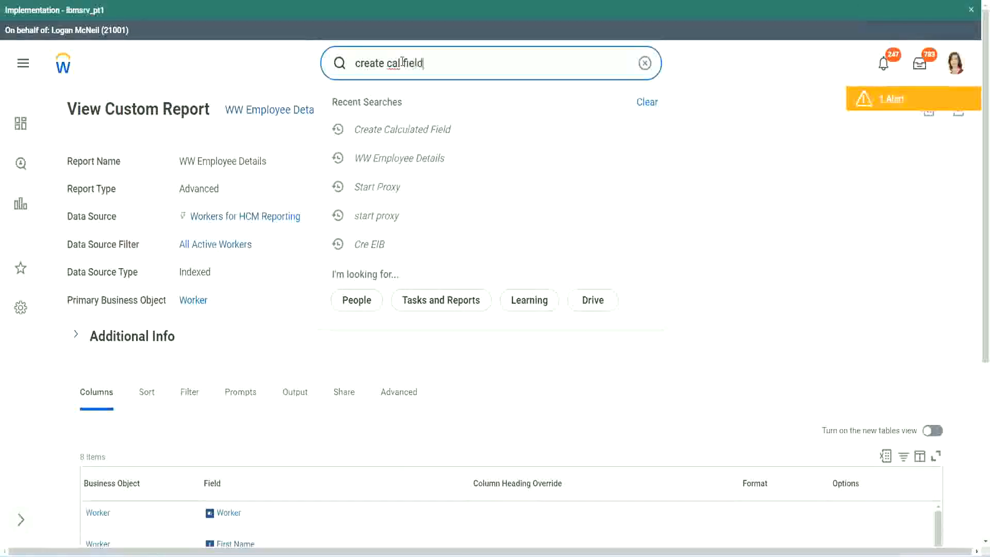
click(413, 107)
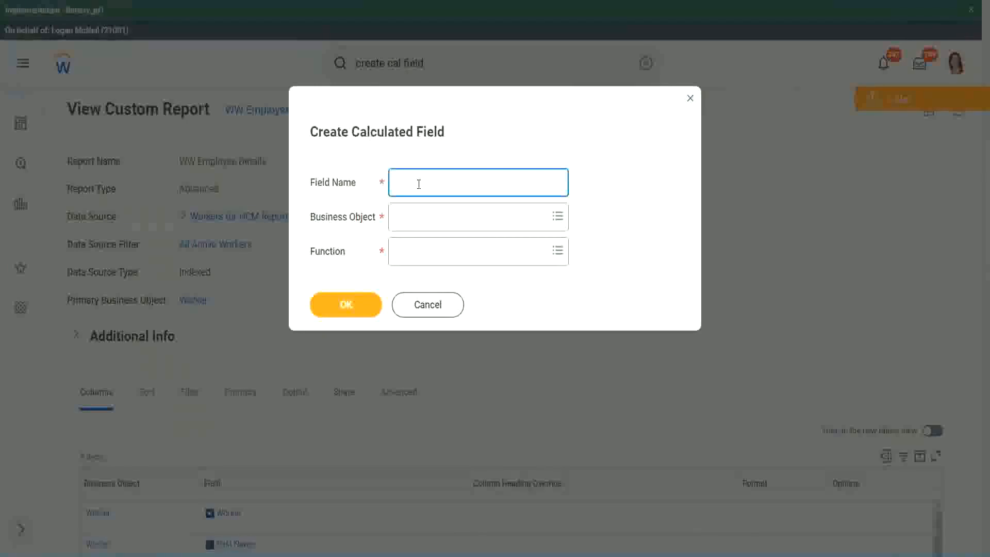
Step: Paste the copied name as the new calculated field's name and insert "Bands" after "Eval Exp"
key(ctrl+v)
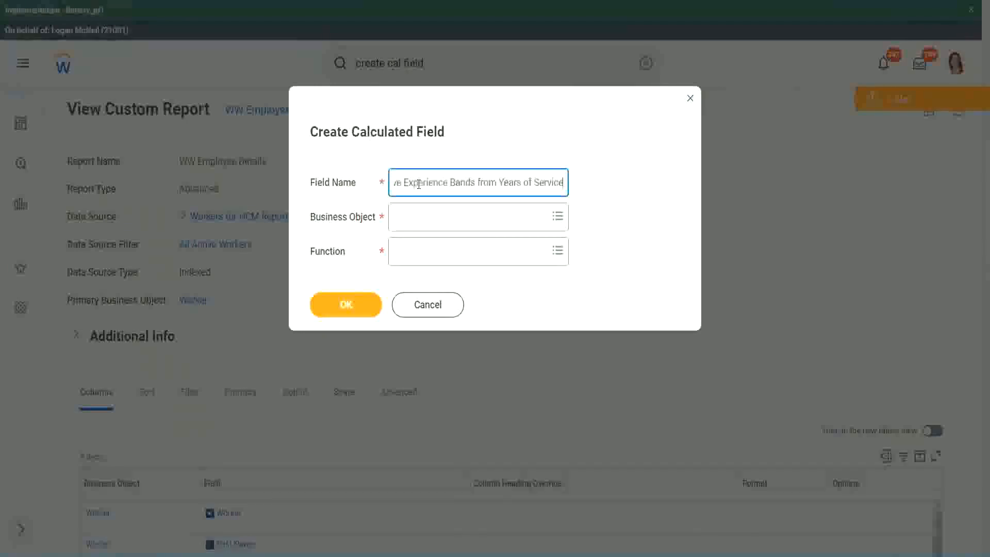
drag(449, 183, 360, 226)
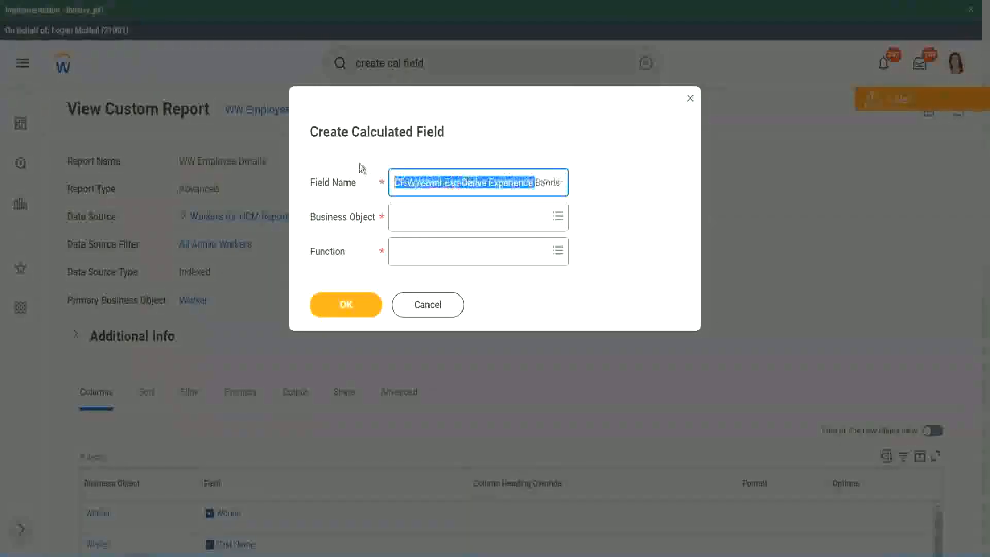
click(447, 184)
double_click(452, 184)
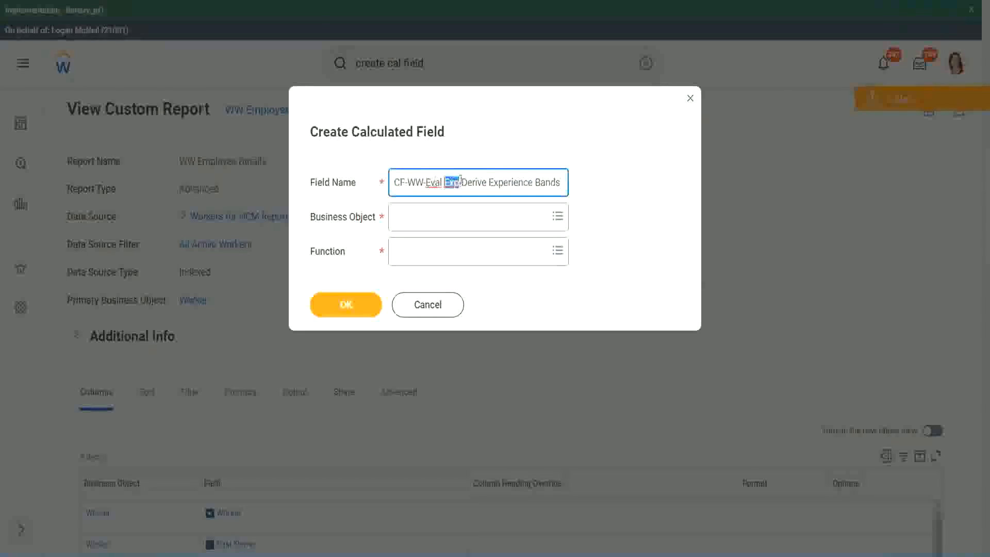
click(459, 182)
text(bands)
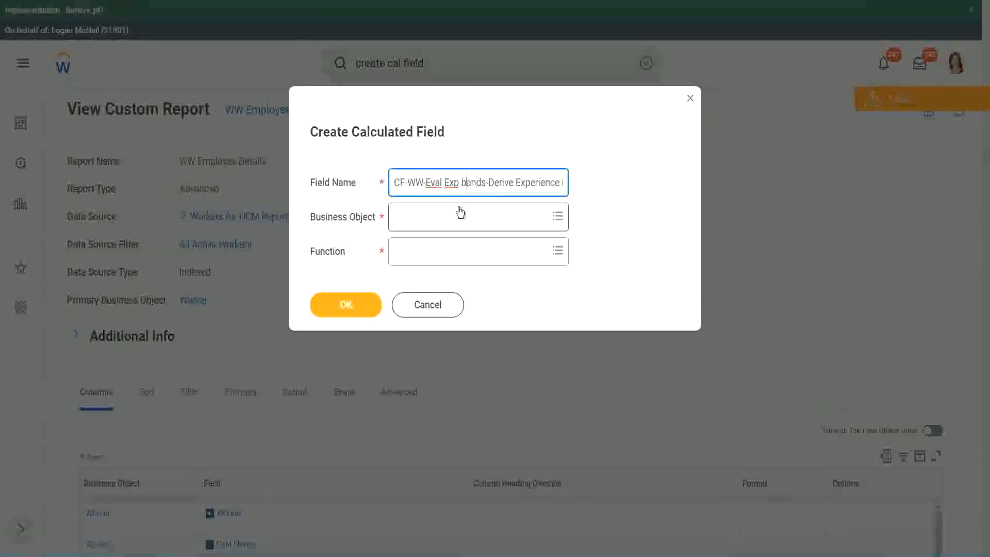
key(Left)
key(Left)
key(Left)
key(Left)
key(shift+Left)
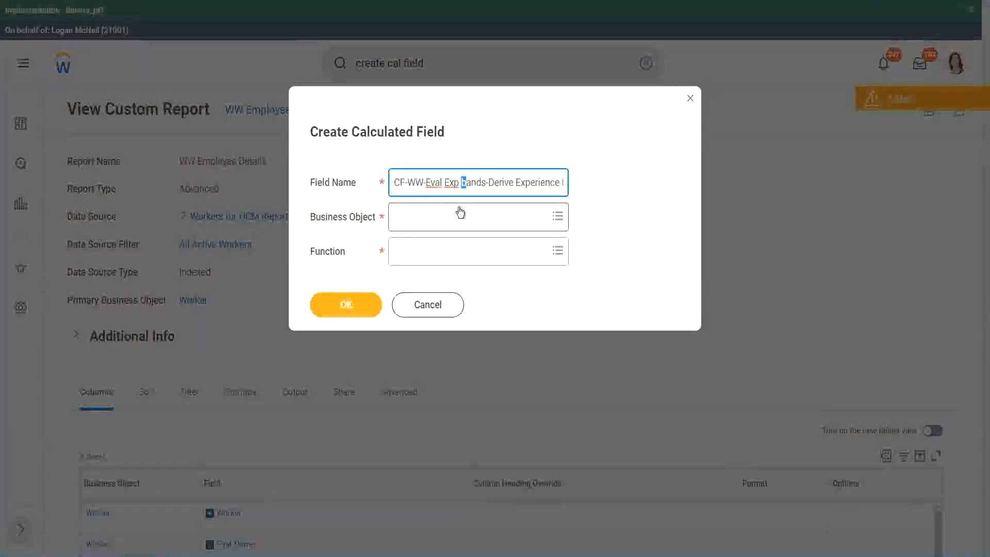
text(B)
key(Right)
key(Right)
key(Right)
key(Right)
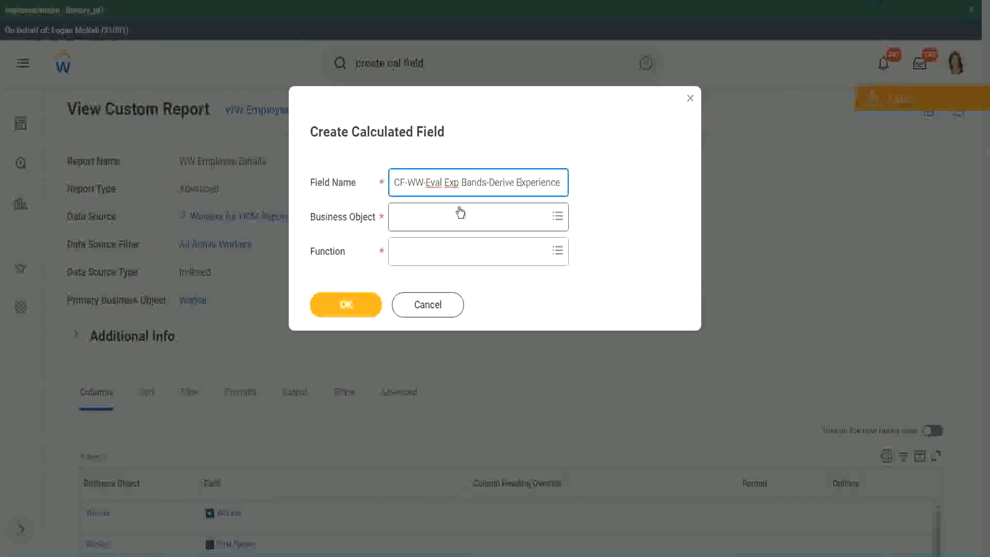
Step: Replace "Derive" with "Determine" in the new calculated field's name
key(End)
text(Bands from Years of)
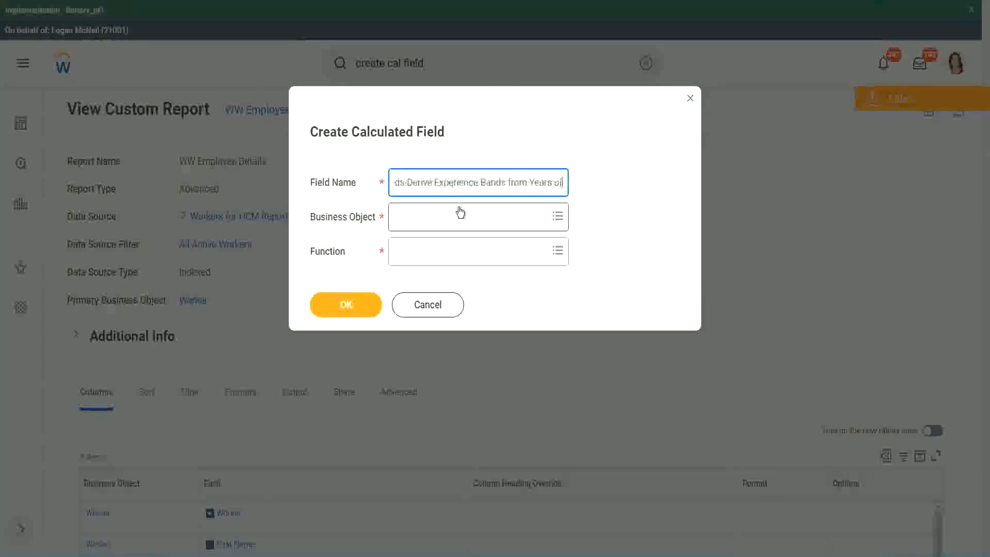
key(Left)
key(Left)
key(Left)
key(Left)
key(Left)
key(Left)
key(Left)
key(Left)
key(Left)
key(Left)
key(Left)
key(Left)
key(Left)
key(Left)
key(Left)
key(Left)
key(Left)
key(Left)
key(Left)
key(Left)
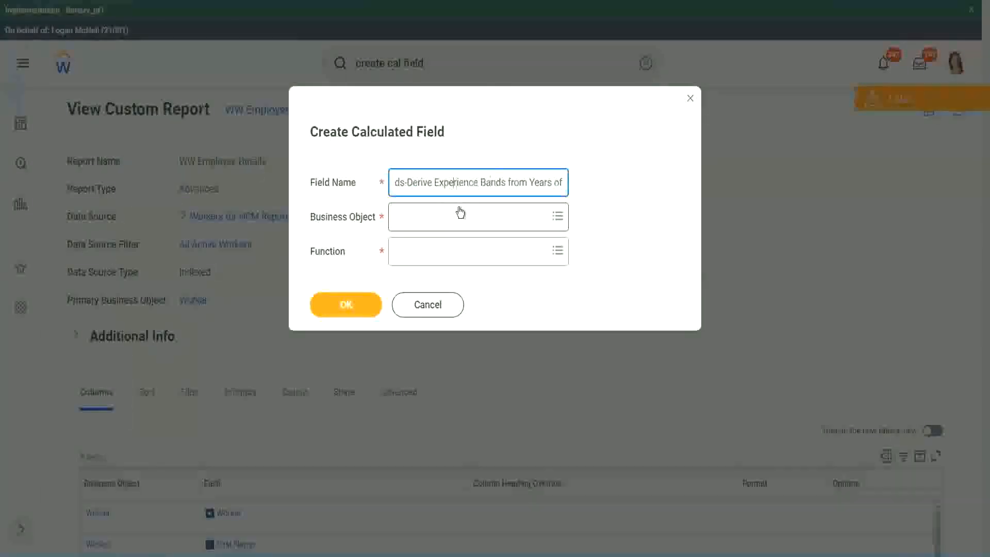
key(Left)
key(Left)
key(Left)
key(shift+Left)
key(shift+Left)
key(shift+Left)
key(shift+Left)
key(shift+Left)
key(shift+Left)
text(Determine)
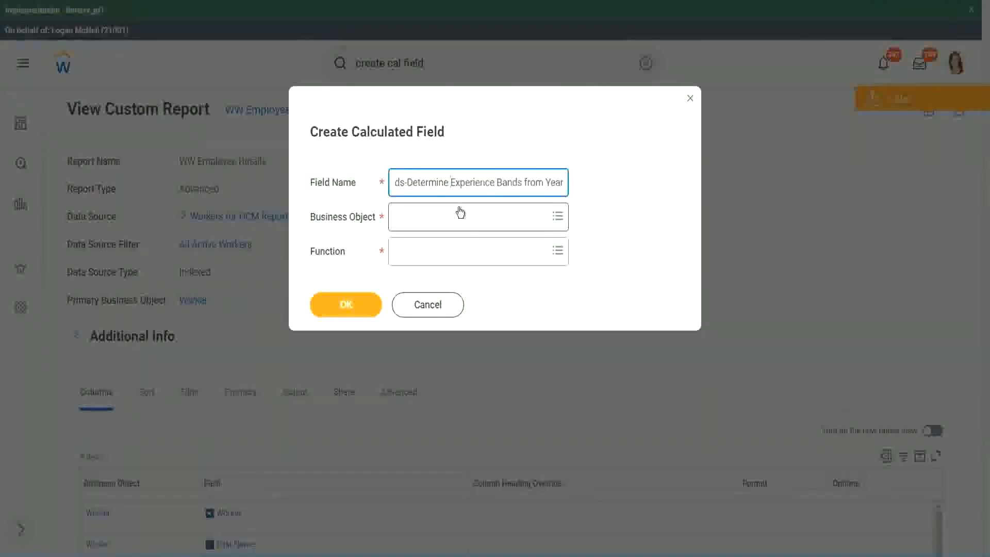
Step: Set the new calculated field's business object to Worker
key(End)
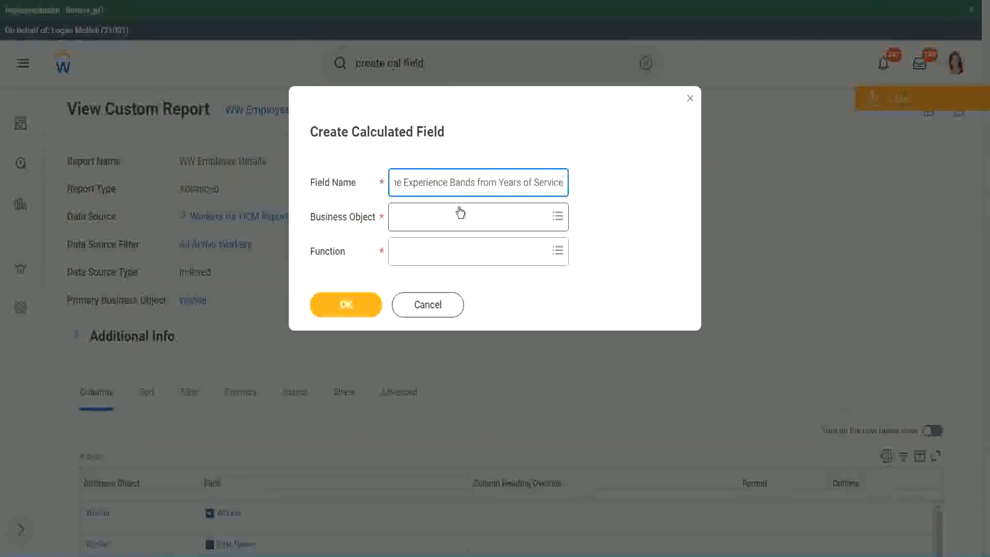
click(441, 222)
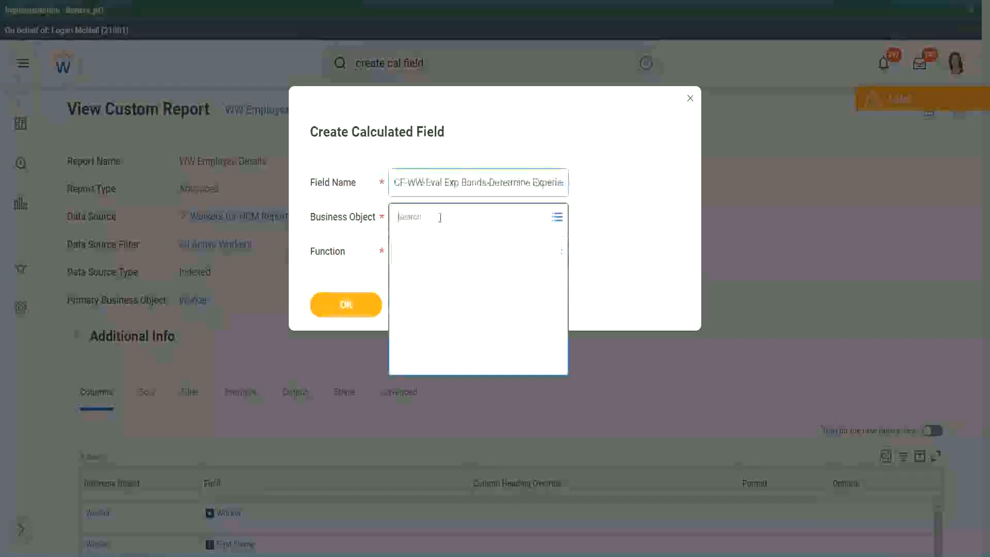
text(worker)
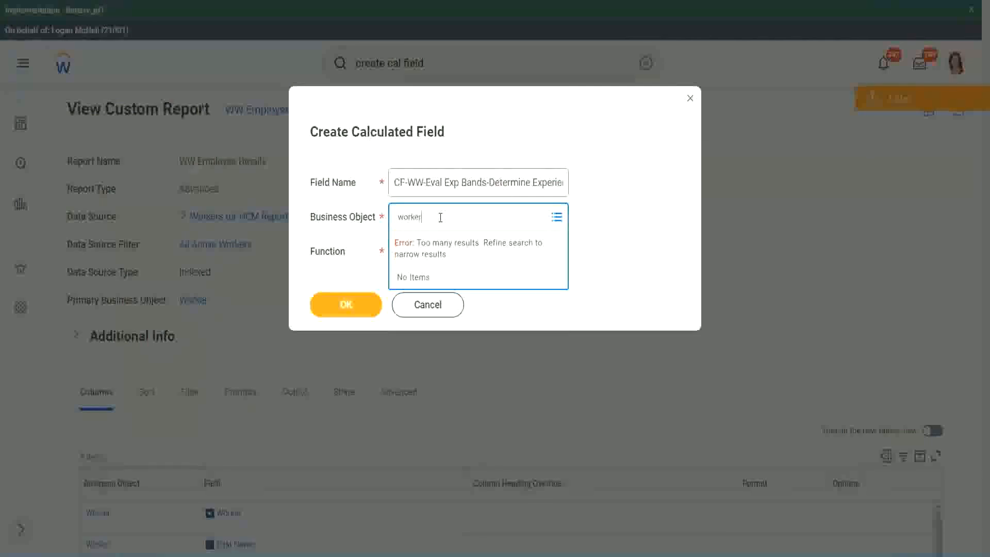
key(Return)
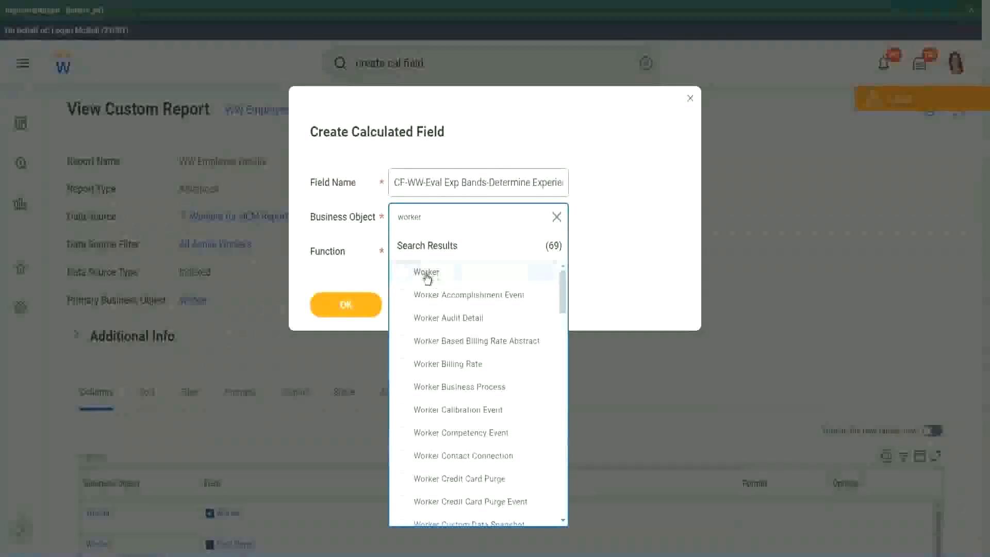
click(428, 273)
Step: Choose Evaluate Expression Band as the calculated field's function
click(419, 249)
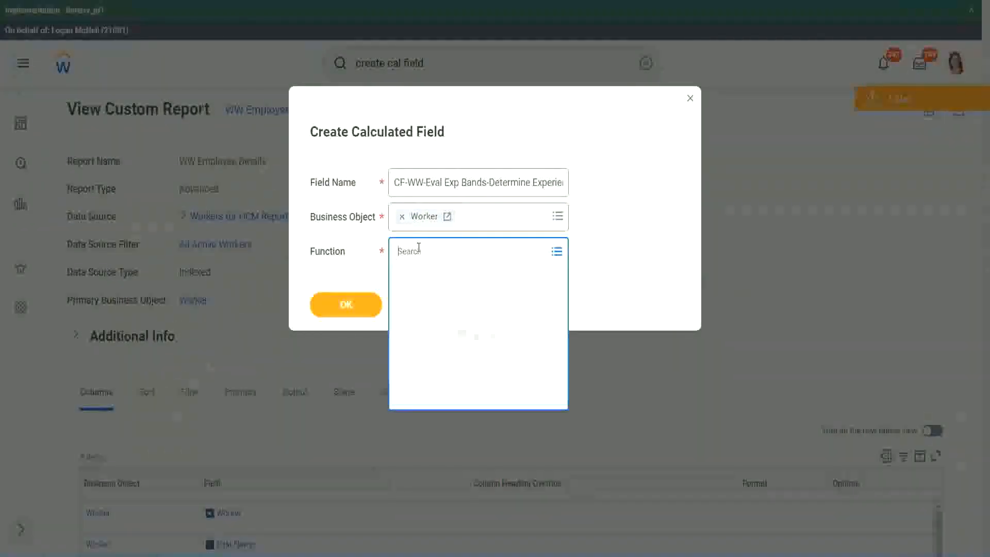
text(eval exp)
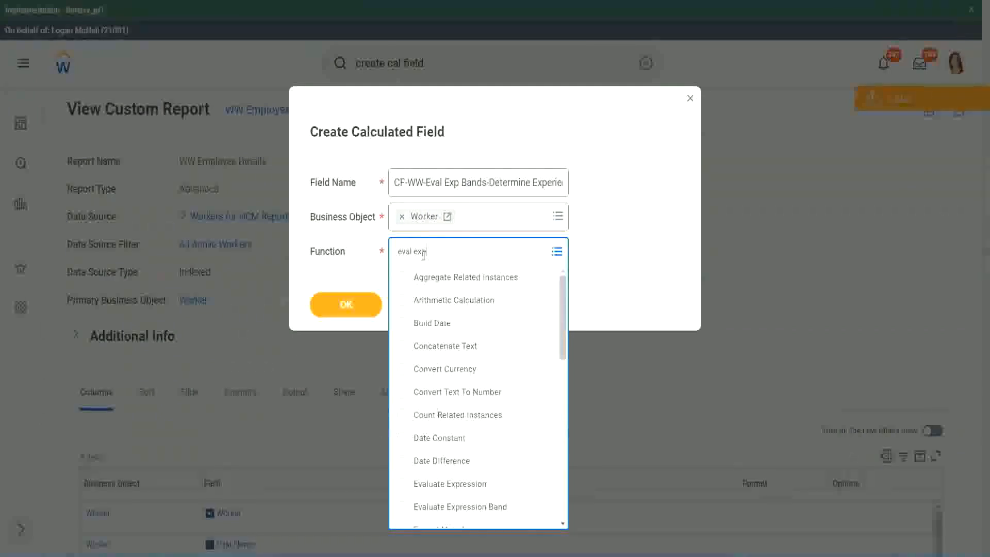
key(Return)
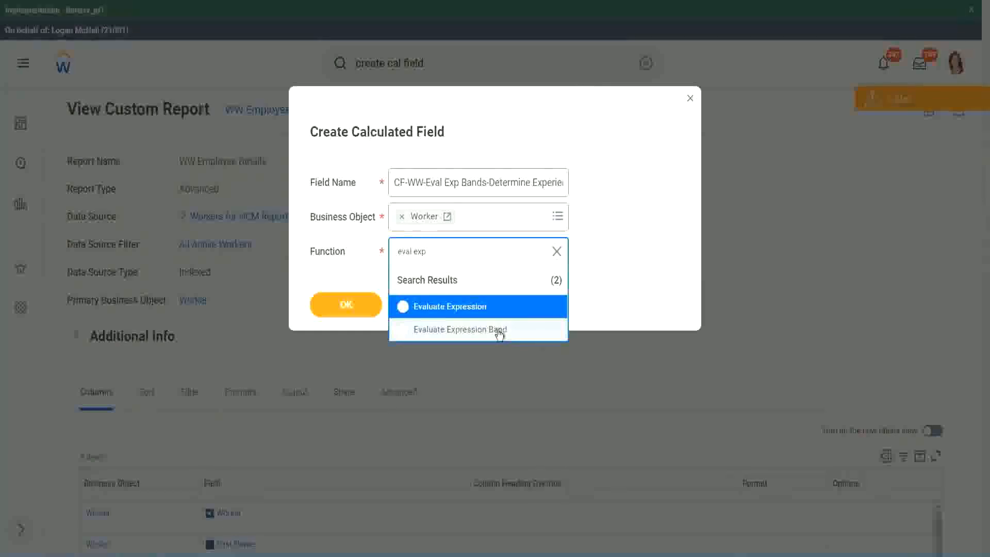
click(499, 330)
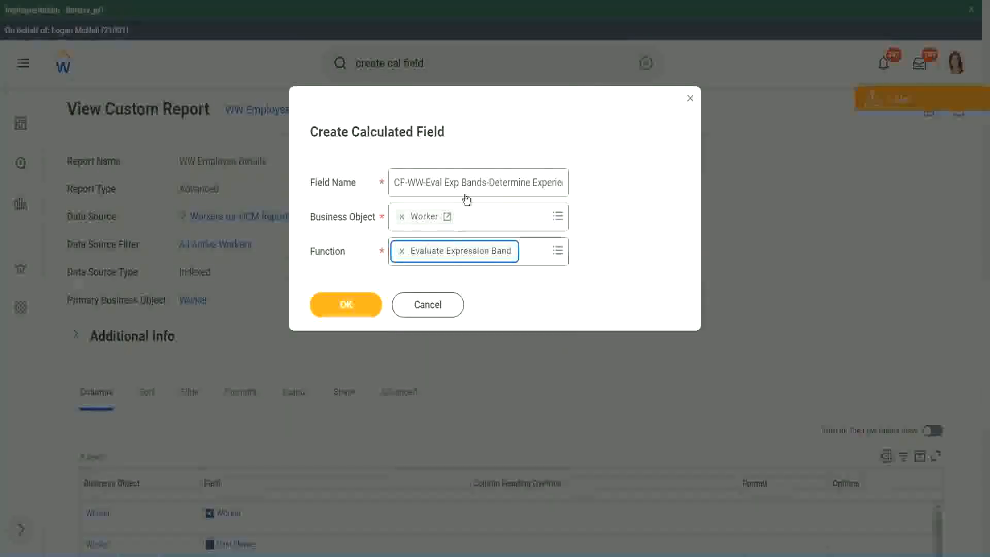
Step: Change "Bands" to "Band" after "Eval Exp" in the field name and continue to the field's definition
click(485, 181)
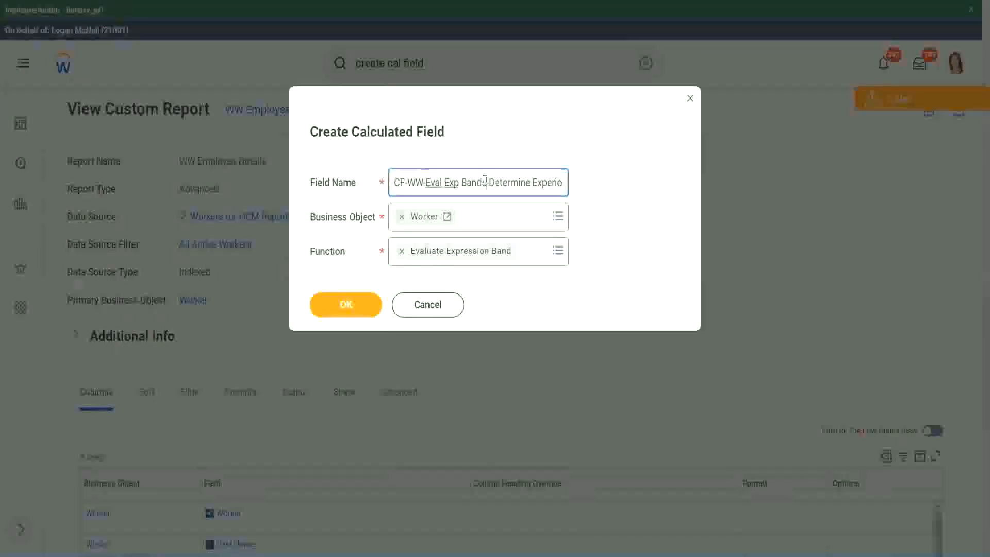
key(BackSpace)
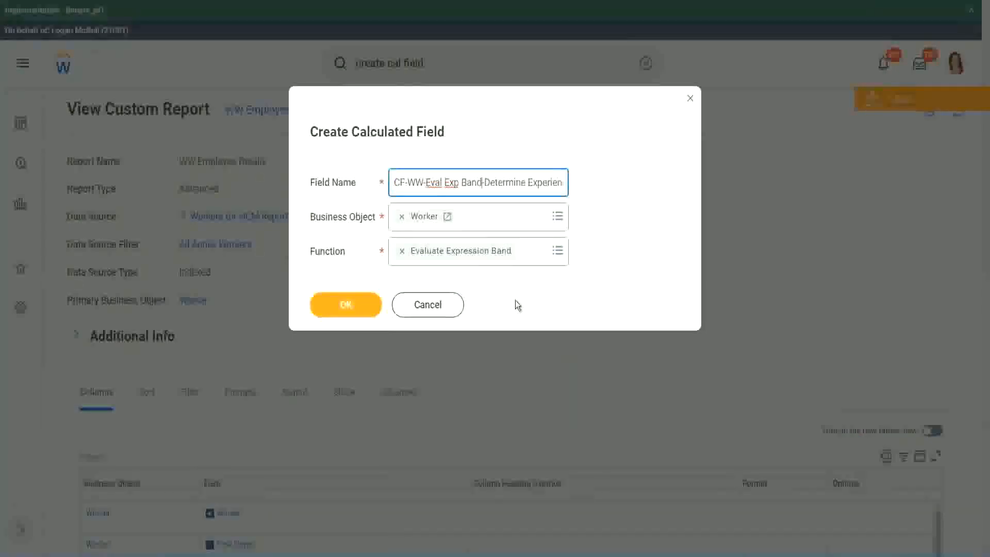
click(350, 306)
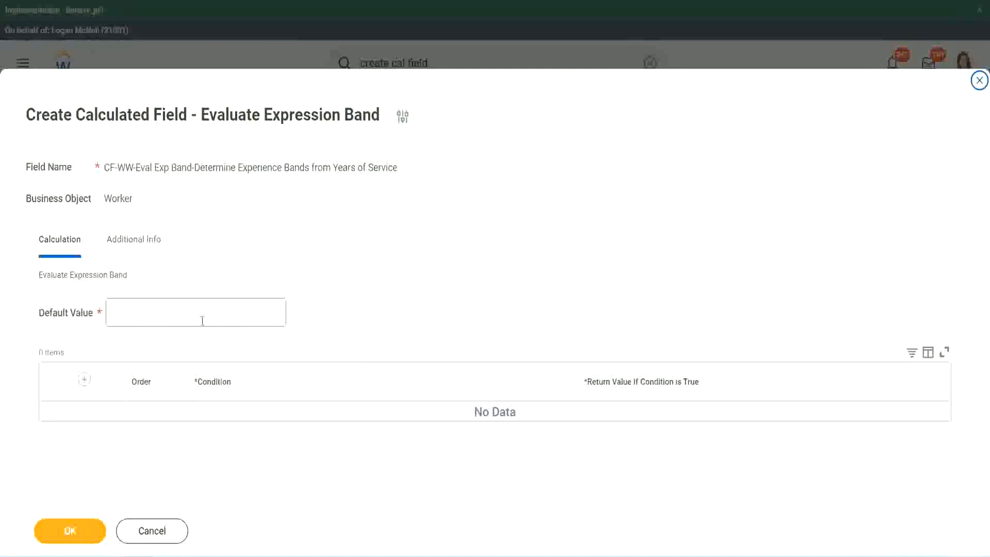
Step: Set the default value to "-" and add a first condition row
click(143, 318)
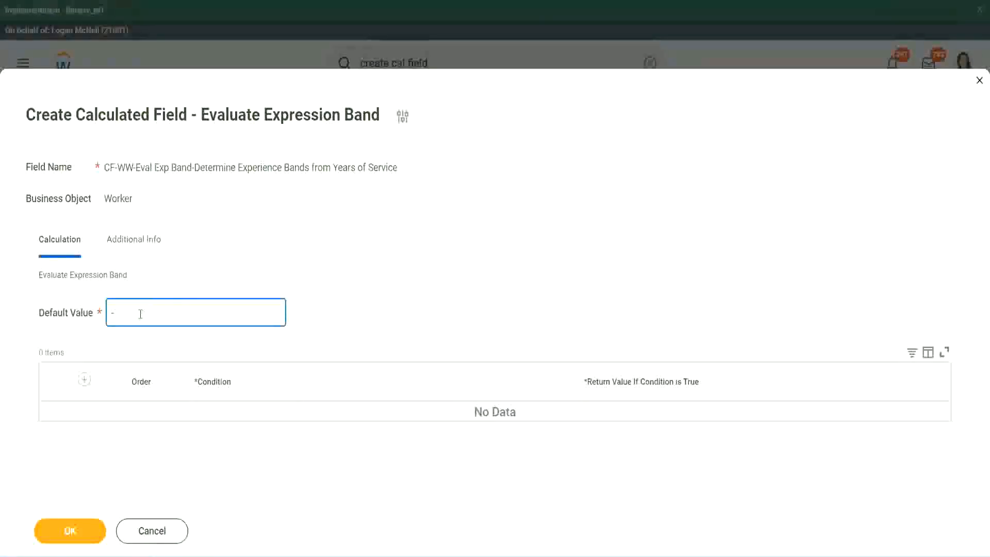
click(84, 380)
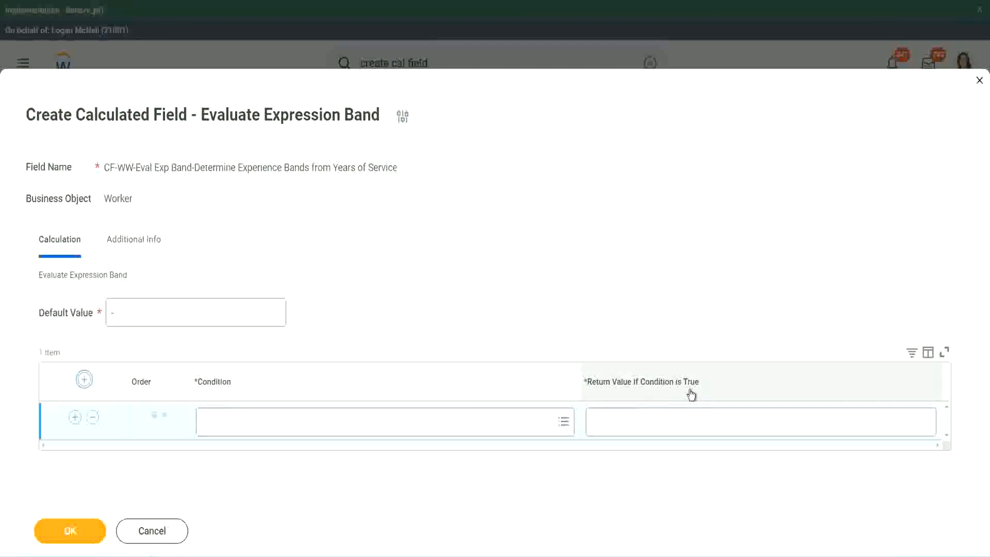
click(645, 421)
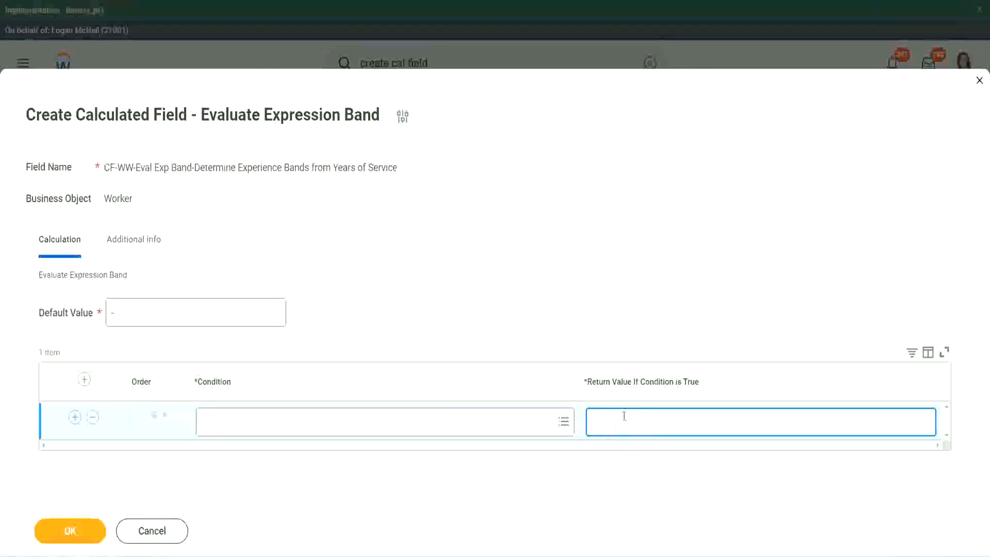
text(adkjdjaidjaijdiaj)
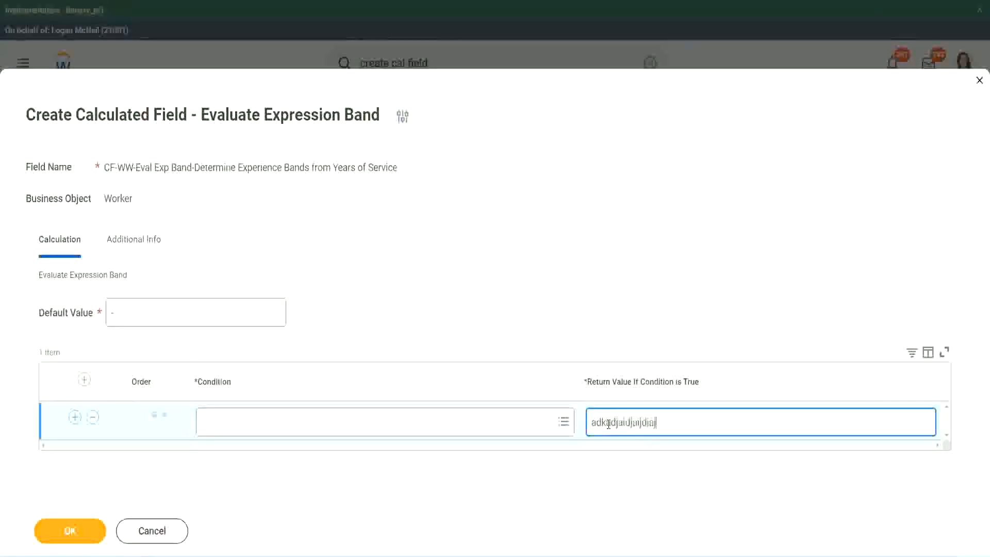
key(BackSpace)
key(BackSpace)
key(BackSpace)
key(BackSpace)
key(BackSpace)
key(BackSpace)
key(BackSpace)
key(BackSpace)
key(BackSpace)
key(BackSpace)
key(BackSpace)
key(BackSpace)
key(BackSpace)
key(BackSpace)
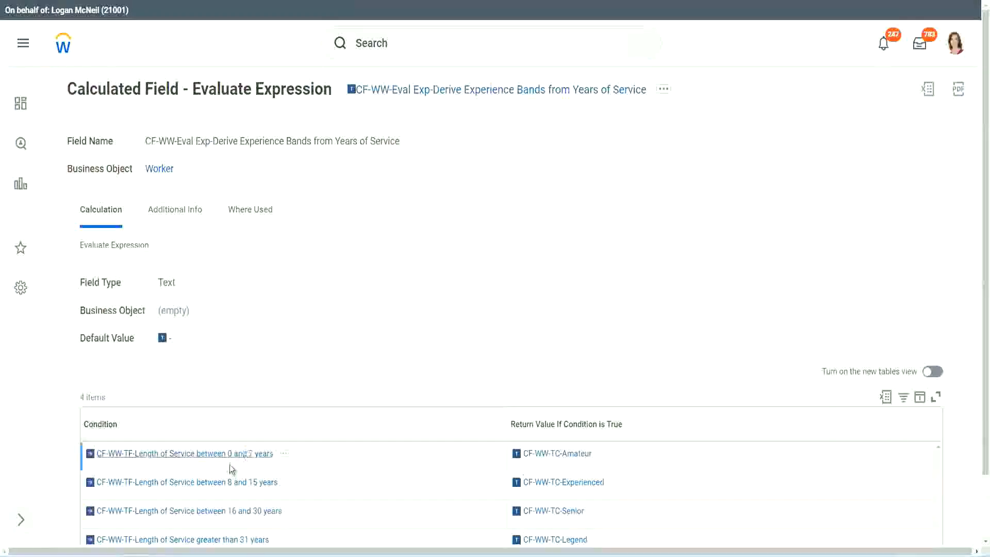
Step: Copy CF-WW-TF-Length of Service between 0 and 7 years from the existing field as the first condition and enter Amateur as its return value
right_click(227, 459)
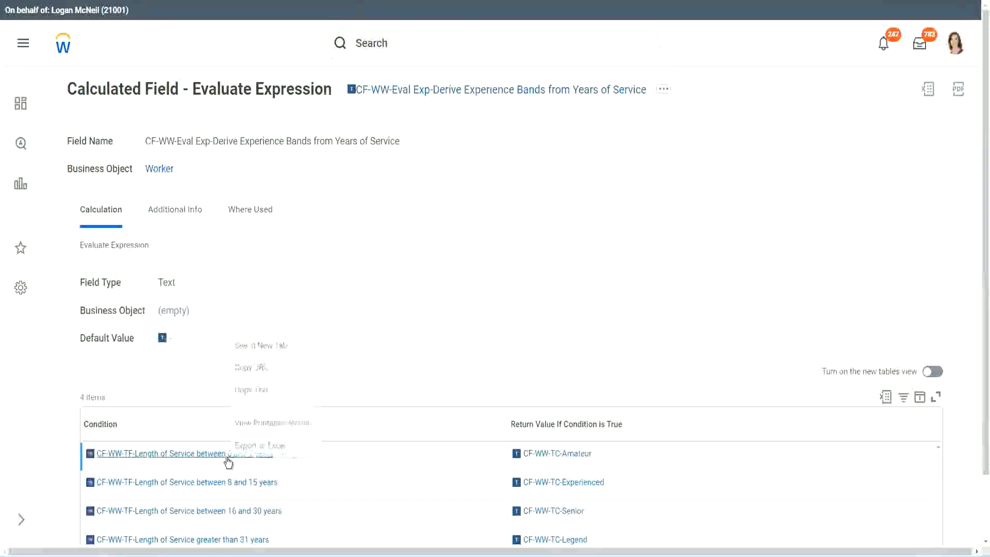
click(271, 390)
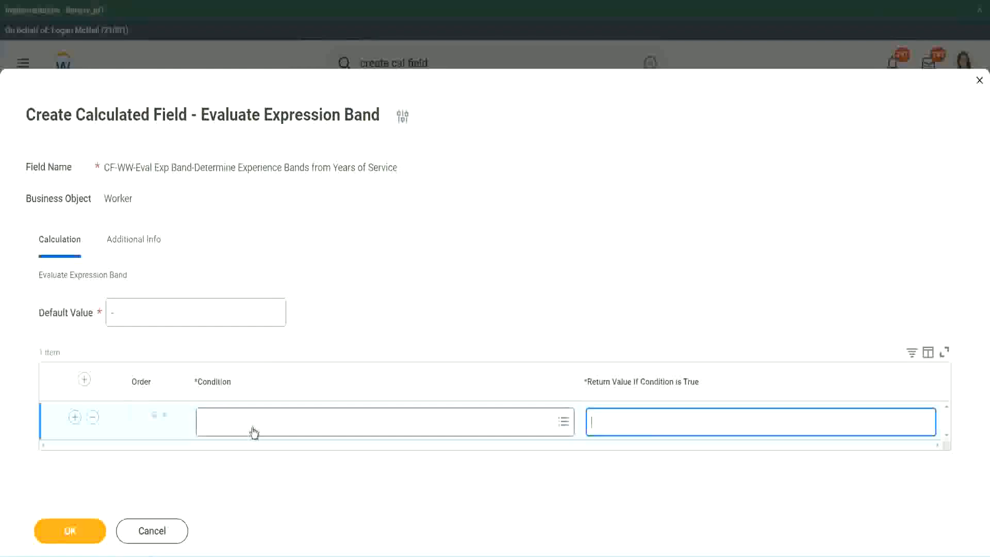
click(251, 427)
key(ctrl+v)
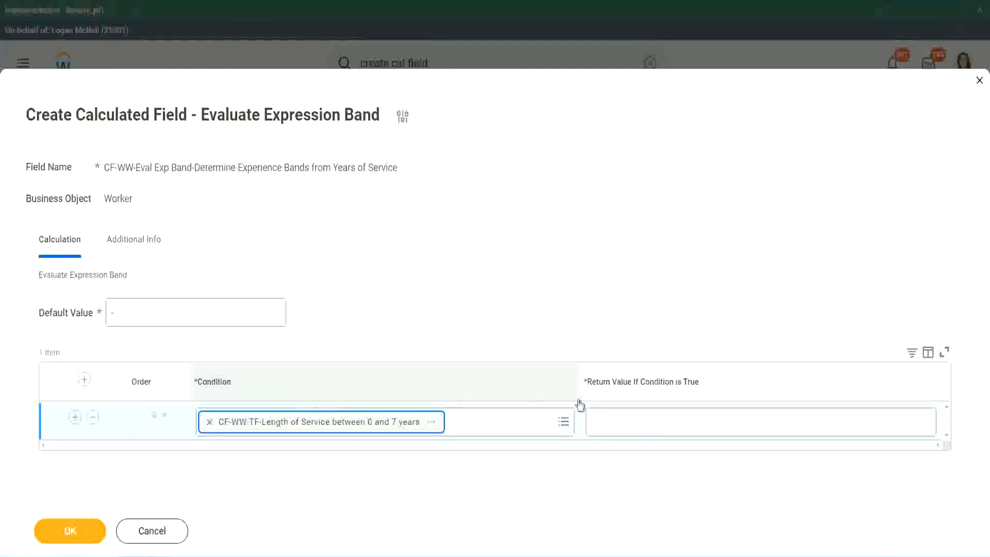
click(626, 412)
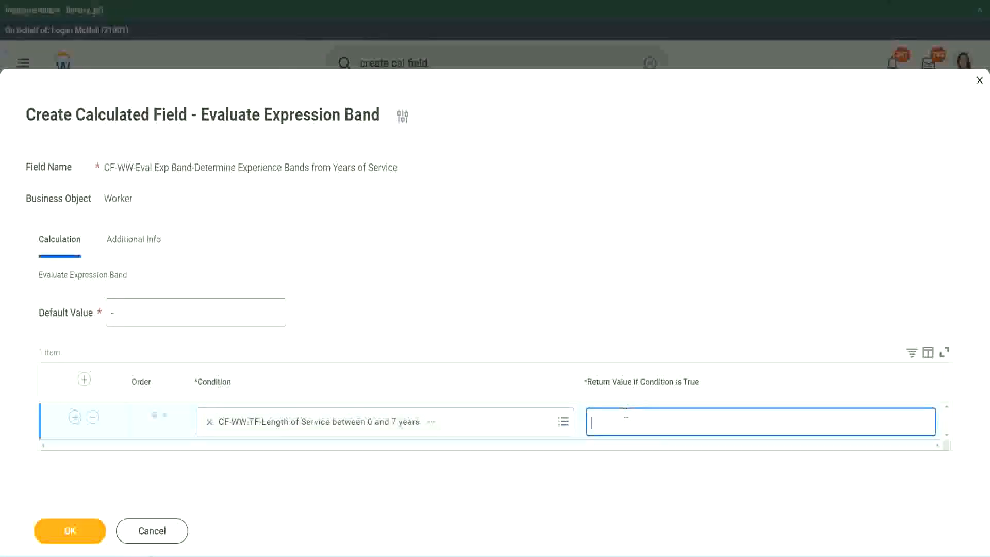
text(Amateur)
Step: Add three more rows and place the condition CF-WW-TF-Length of Service between 16 and 30 years, copied from the existing field, in the third row
click(75, 417)
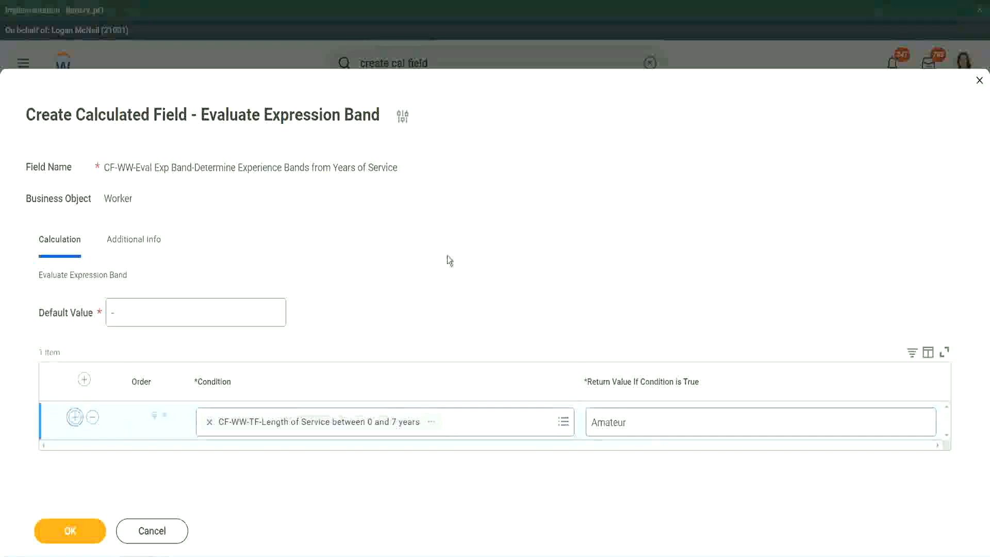
click(74, 454)
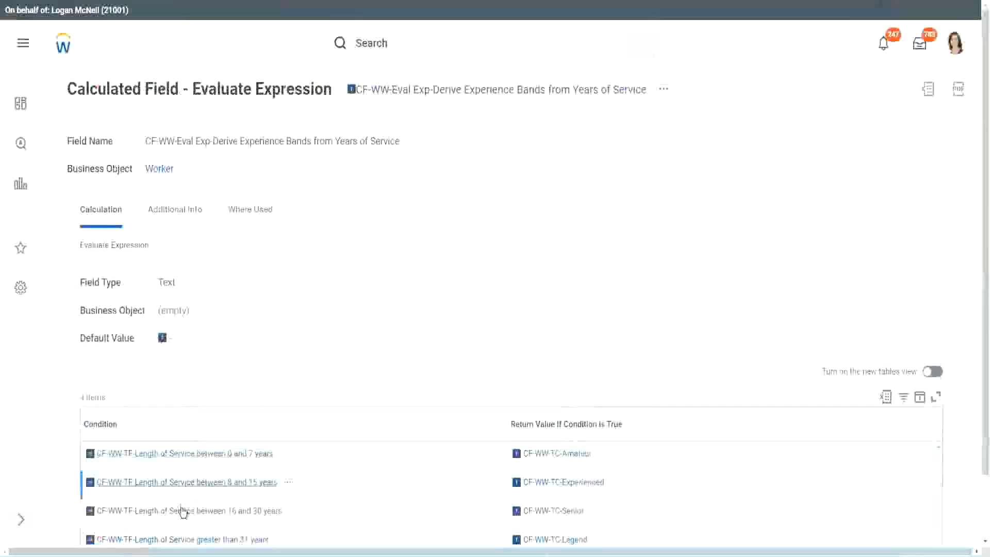
right_click(180, 511)
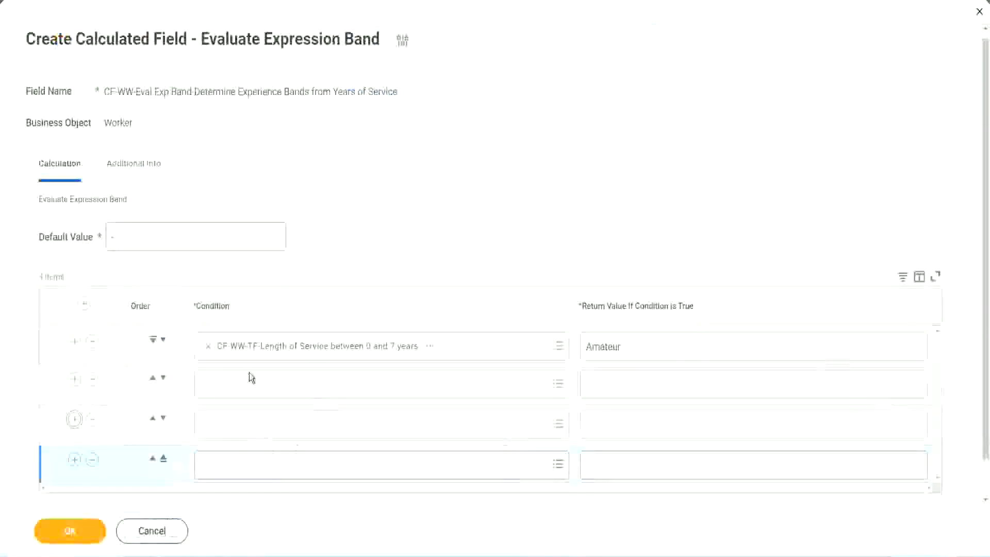
click(250, 381)
key(ctrl+v)
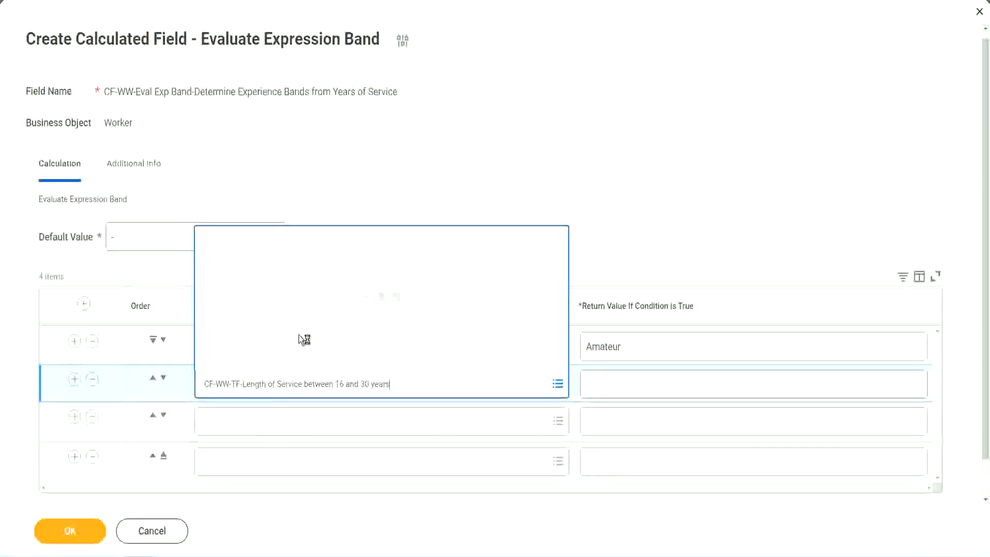
click(163, 378)
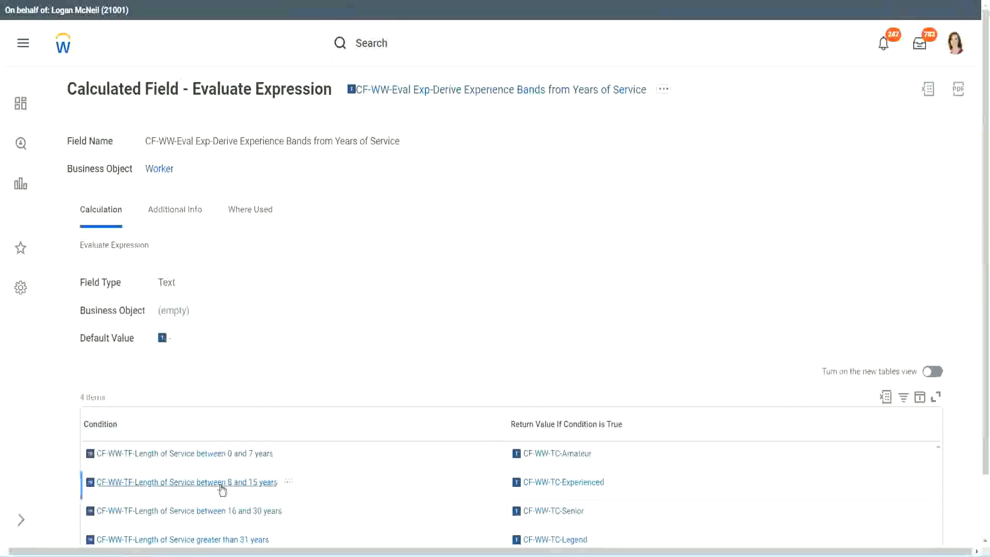
Step: Copy CF-WW-TF-Length of Service between 8 and 15 years from the existing field into the second row's condition
right_click(223, 490)
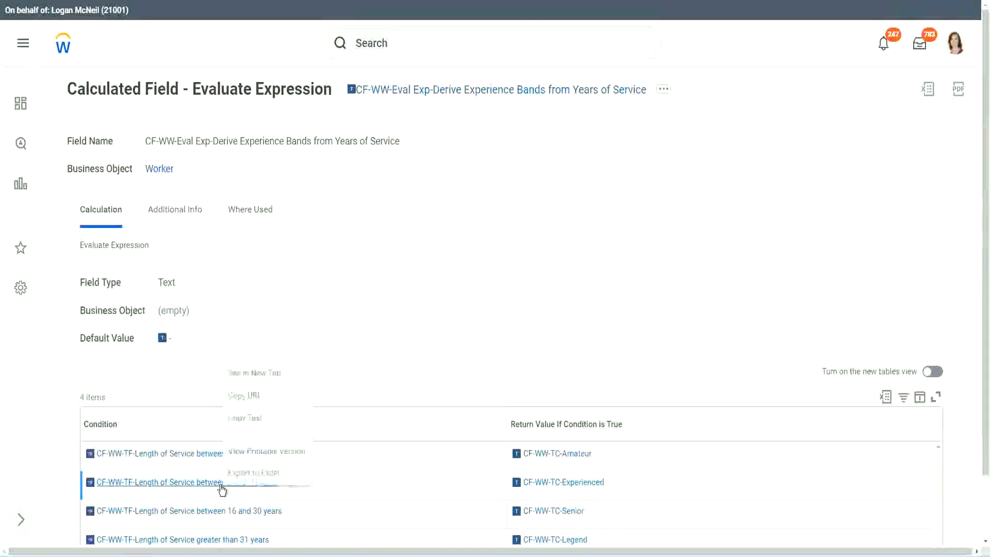
click(254, 422)
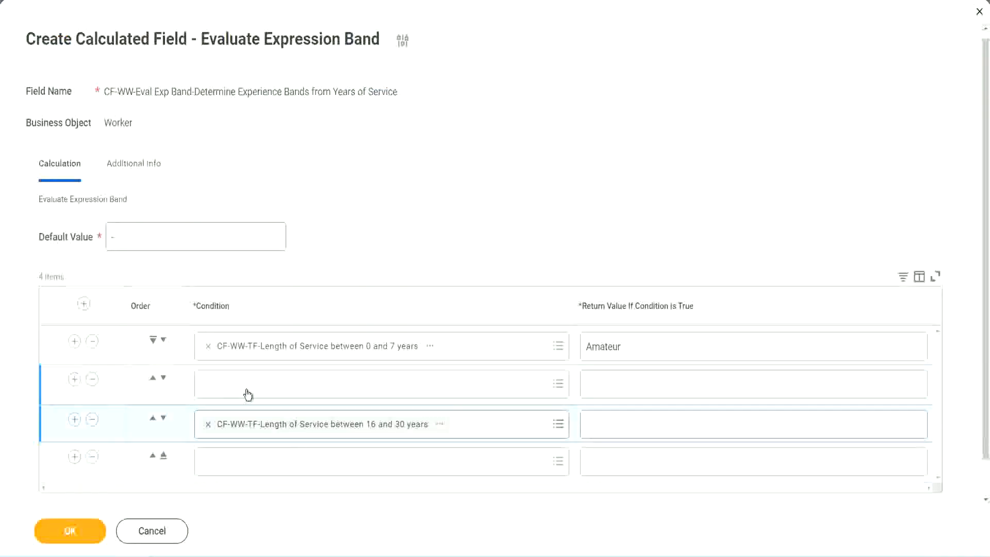
click(247, 394)
text(CF-WW-TF-Length of Service between 8 and 15 years)
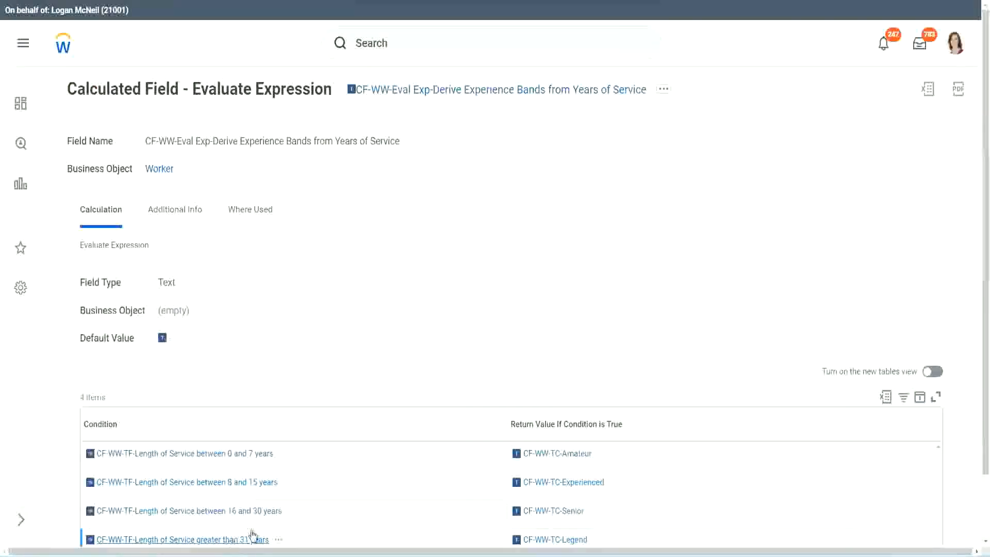
Step: Copy CF-WW-TF-Length of Service greater than 31 years from the existing field into the fourth row's condition
right_click(252, 536)
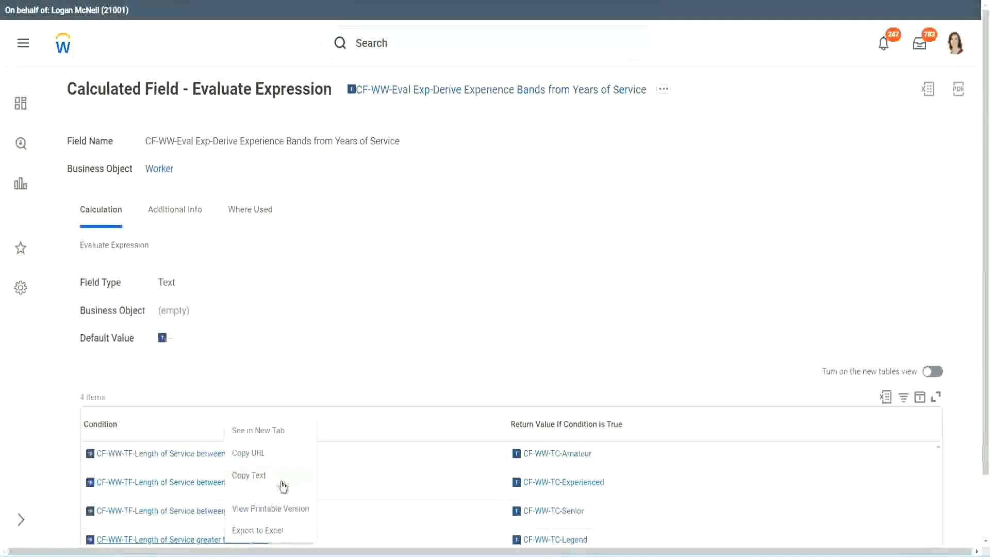
click(284, 475)
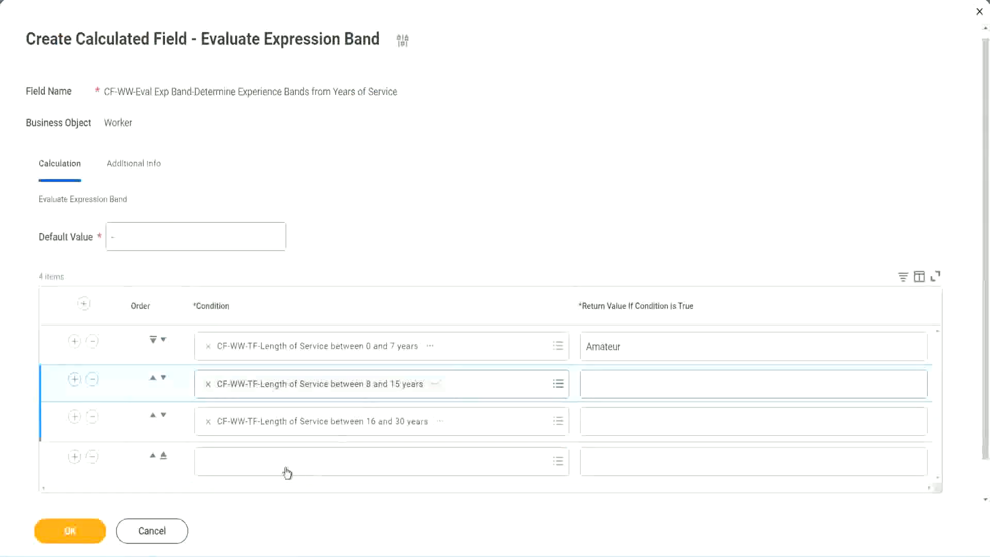
click(285, 459)
text(CF-WW-TF-Length of Service greater than 31 years)
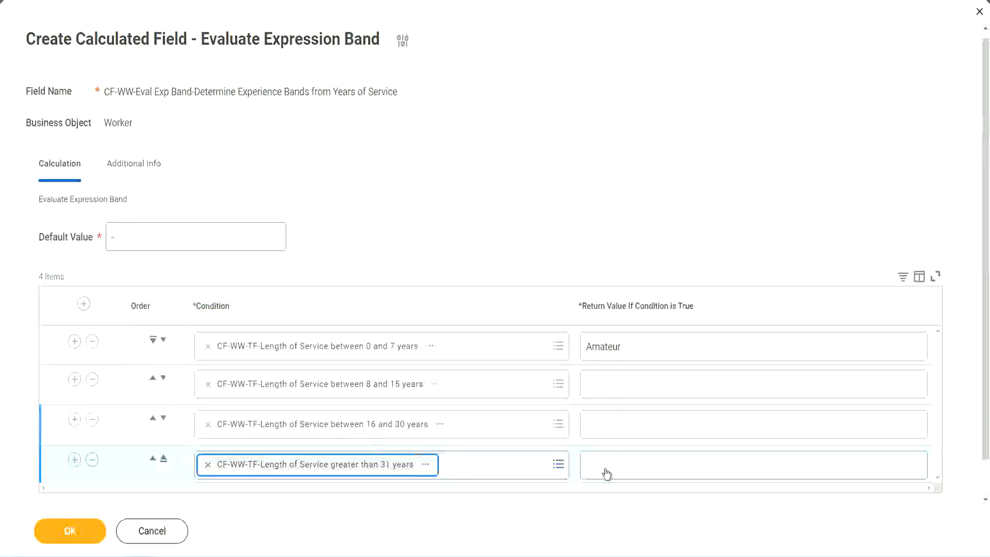
Step: Enter the return values Legend for service greater than 31 years and Senior for service between 16 and 30 years
click(650, 464)
text(Le)
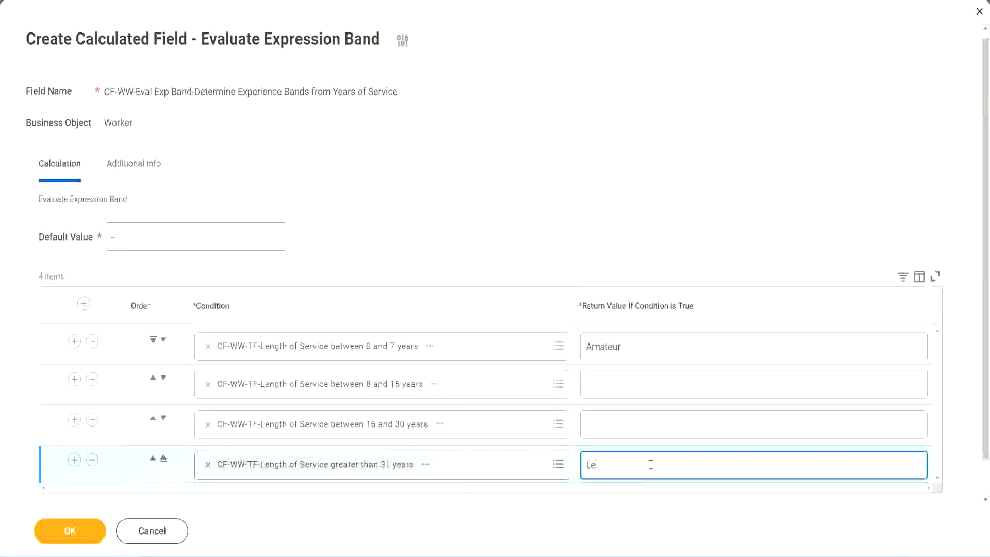
text(gend)
click(611, 418)
text(S)
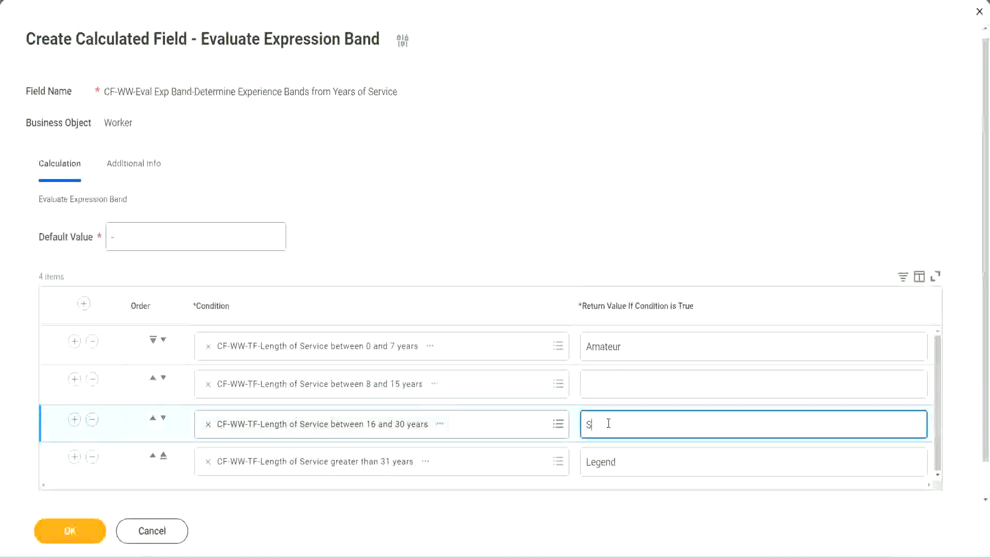
text(enior)
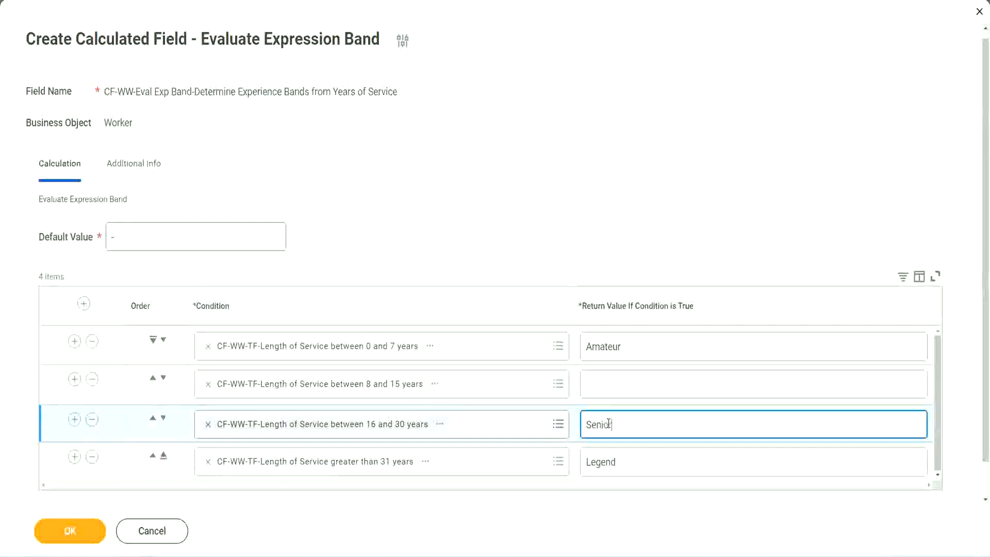
Step: Enter the return value Experienced for service between 8 and 15 years and save the calculated field
click(624, 384)
text(Ex)
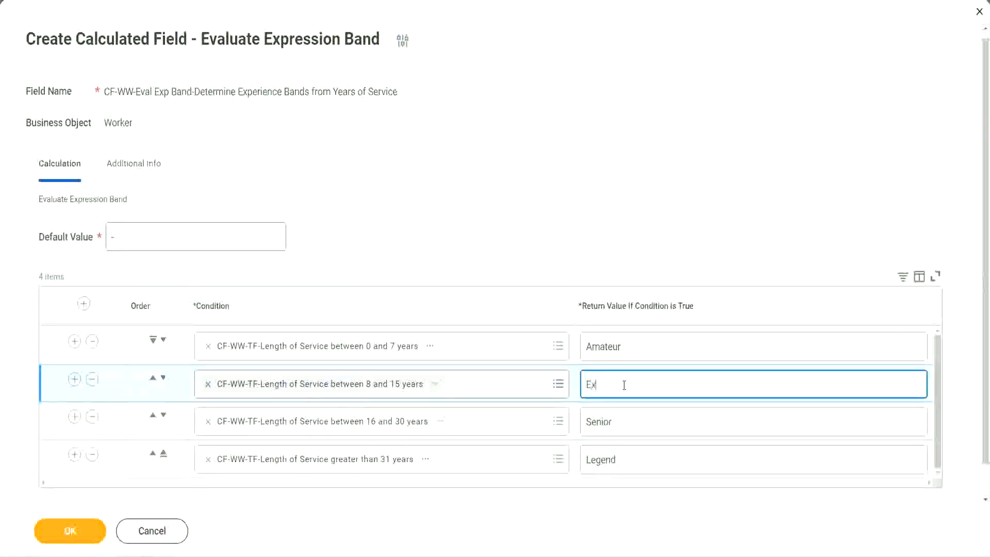
text(perienced)
click(70, 531)
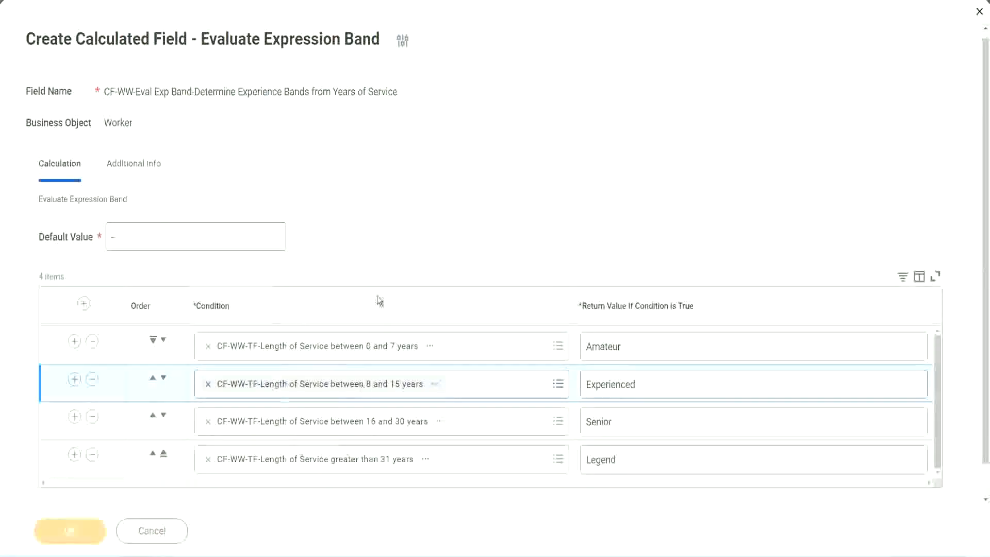
Step: Check each condition's return value in the saved calculated field and copy the field's name
scroll(339, 315, down, 3)
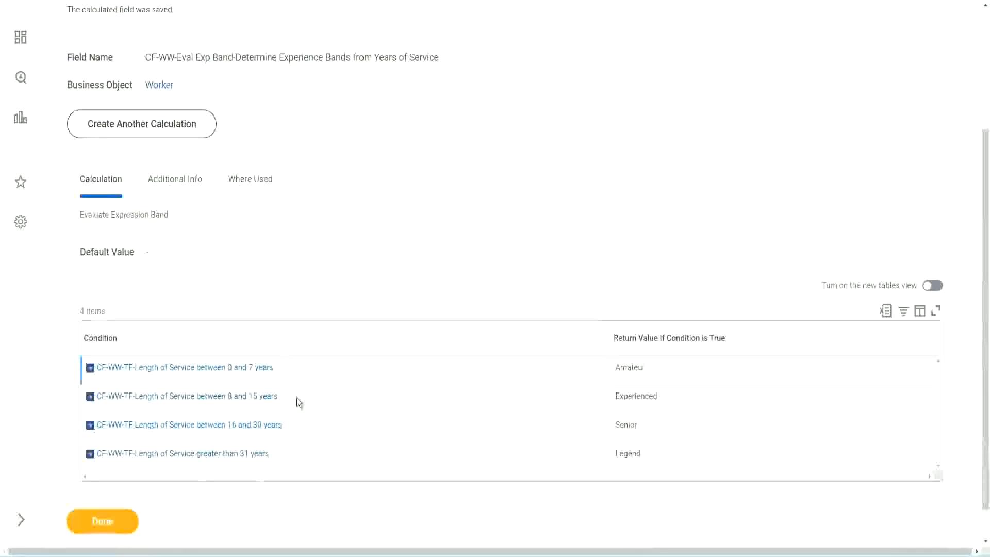
double_click(634, 366)
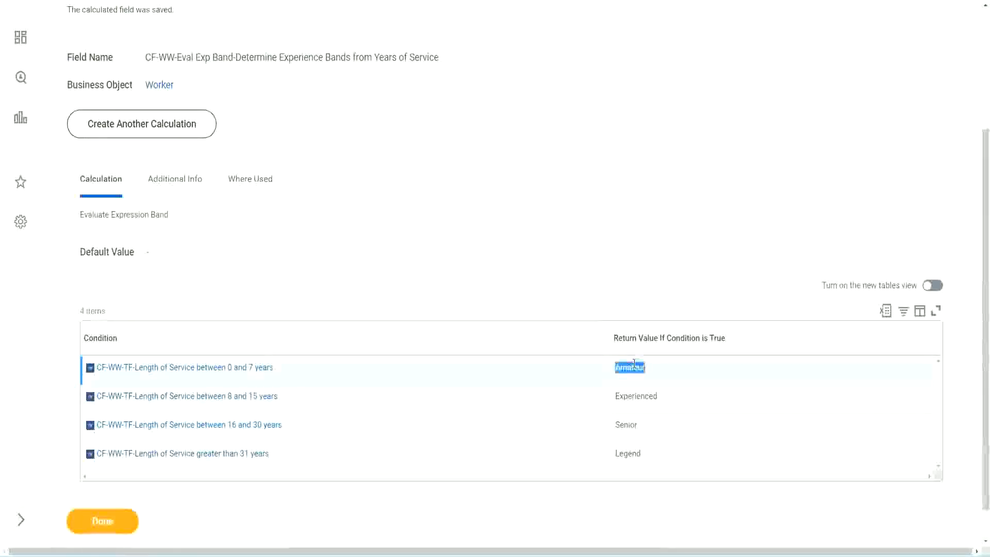
double_click(633, 396)
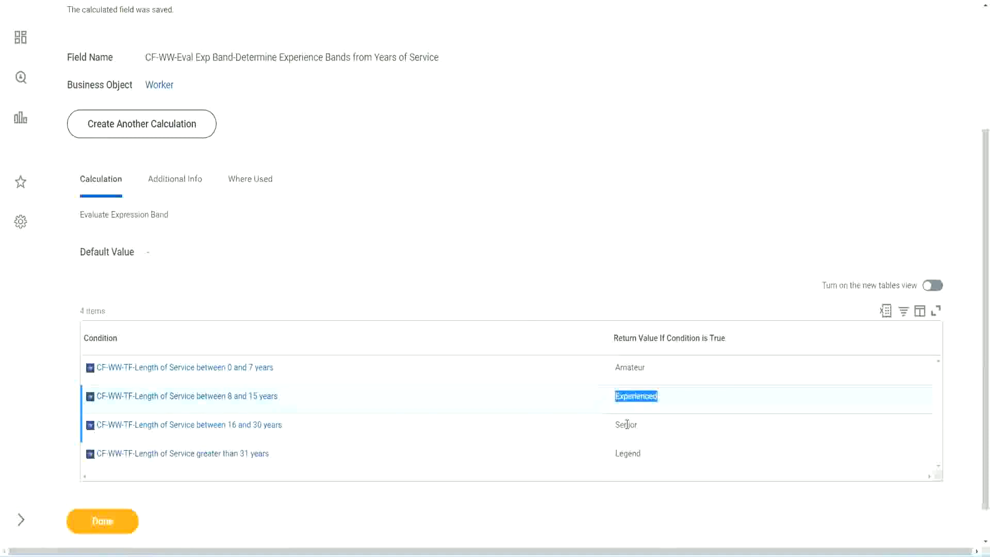
double_click(627, 424)
click(630, 453)
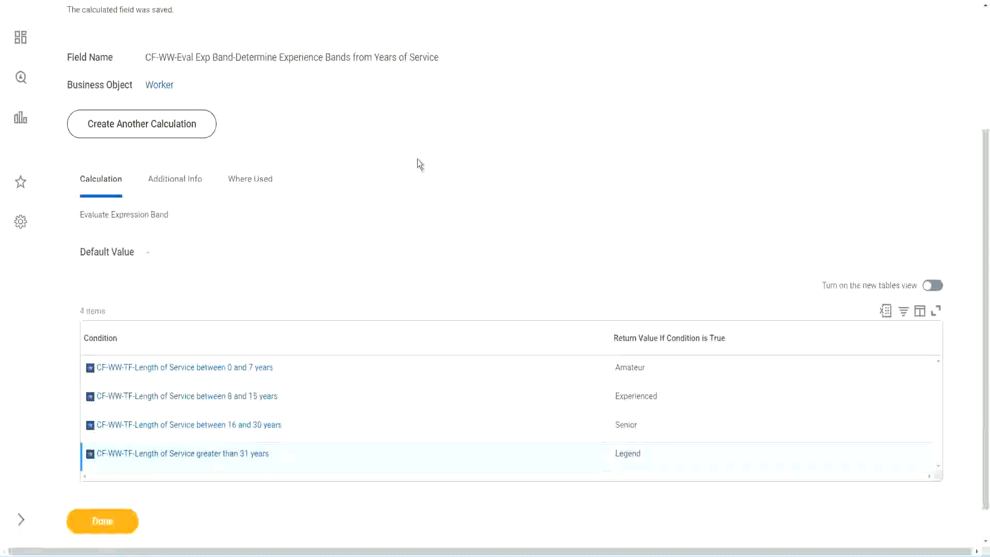
scroll(418, 164, up, 3)
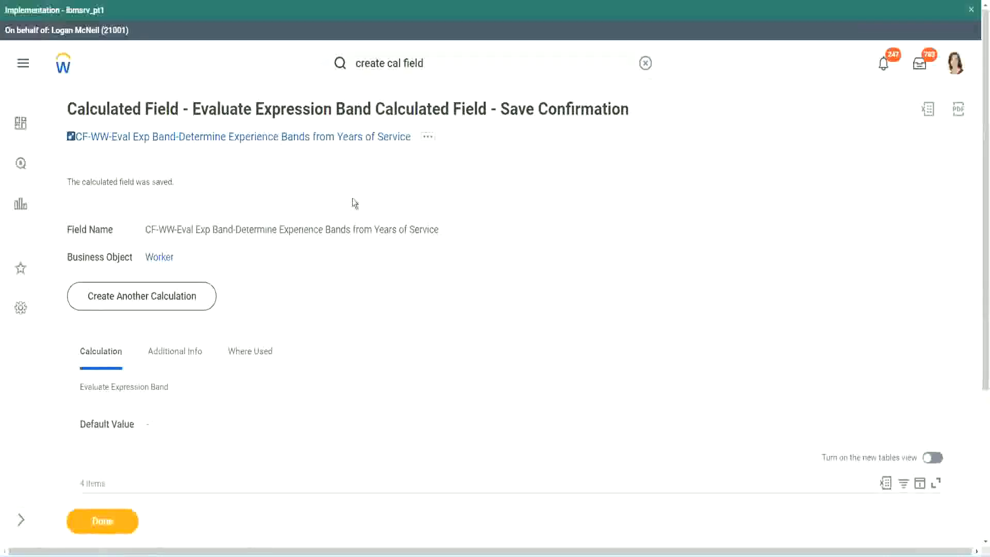
right_click(325, 137)
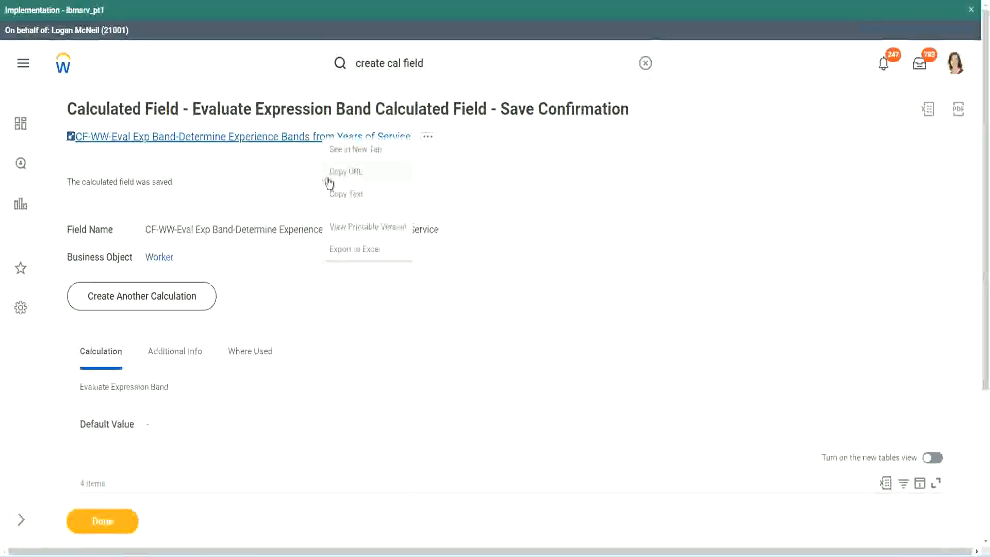
click(342, 199)
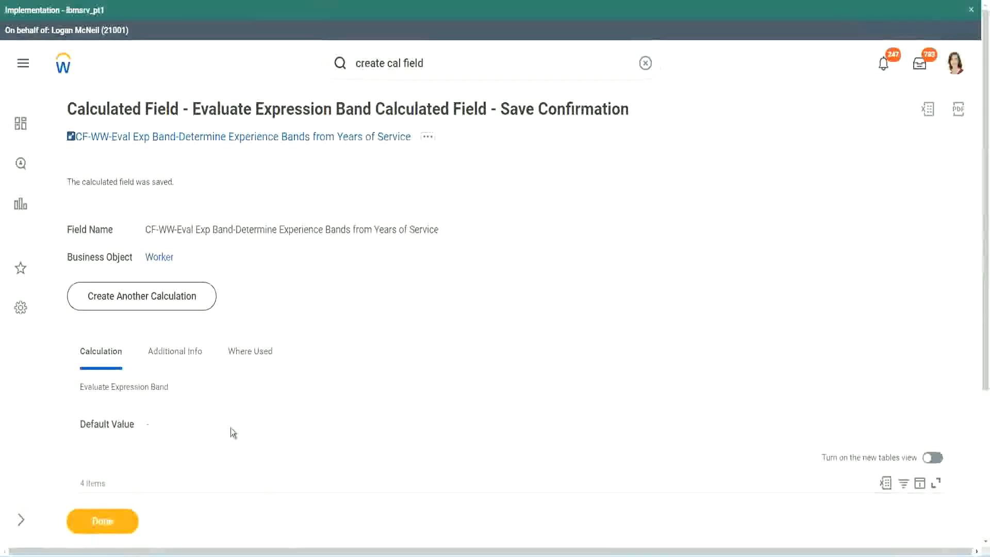
Step: Review the saved field's band conditions alongside the calculated field functions slide and the experience band notes
scroll(327, 400, down, 3)
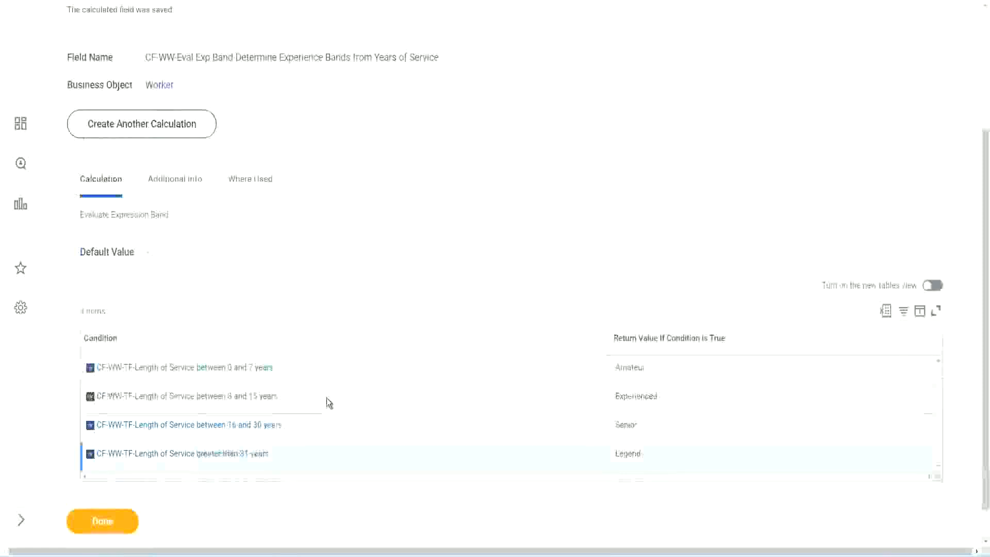
scroll(326, 397, down, 1)
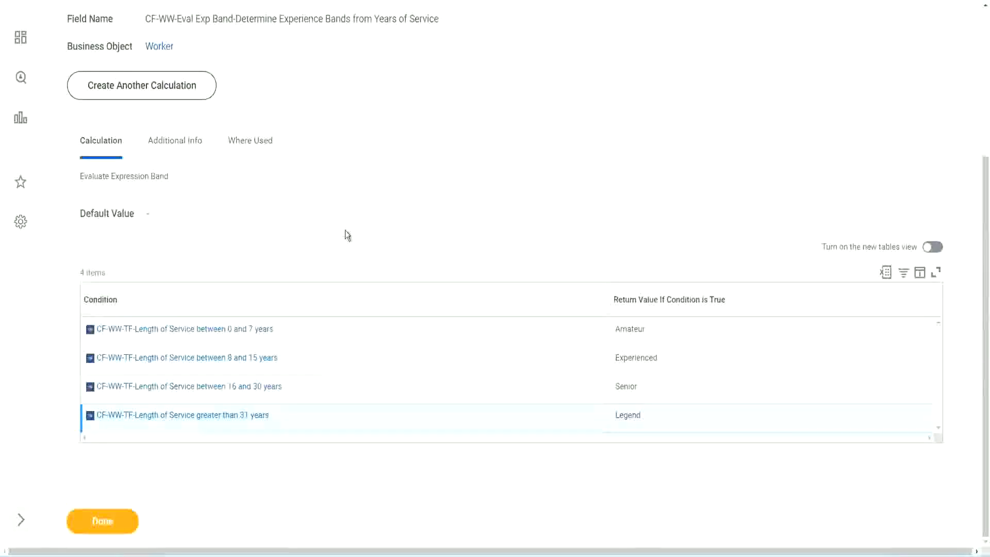
scroll(346, 231, up, 2)
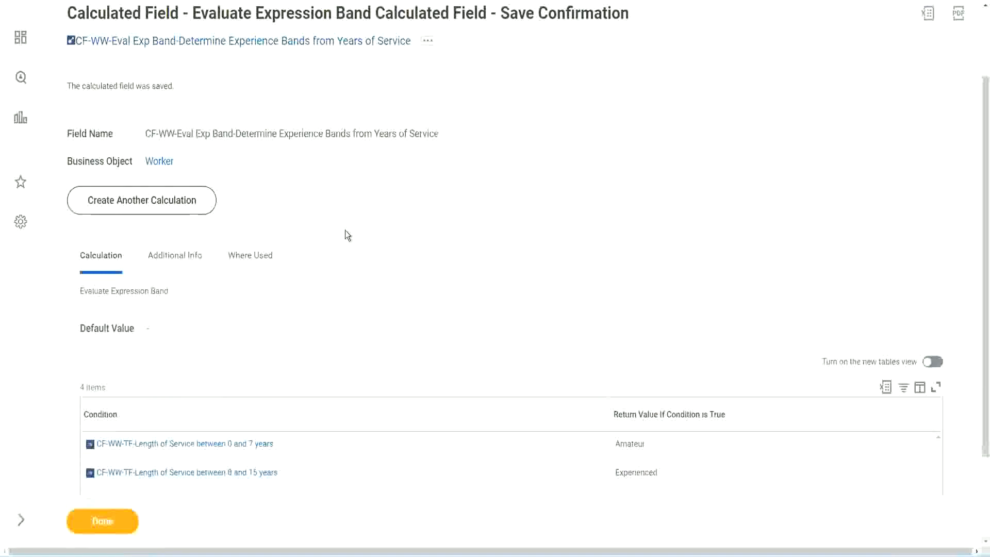
scroll(345, 230, down, 2)
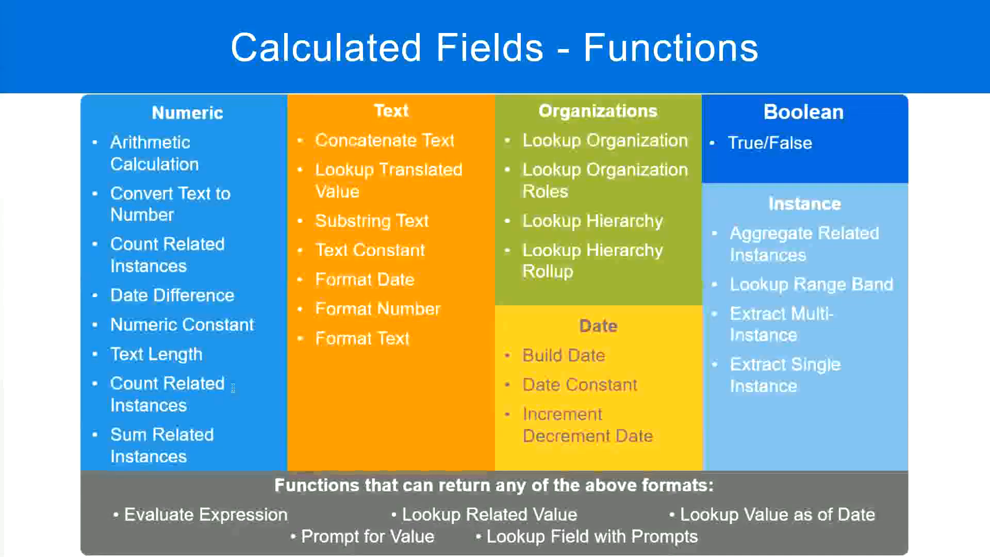
key(alt+Tab)
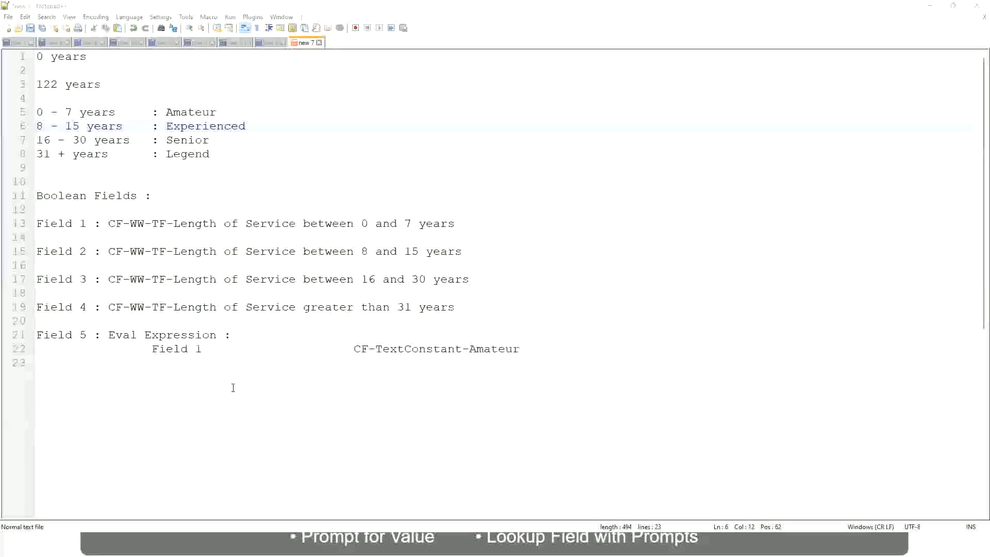
key(alt+Tab)
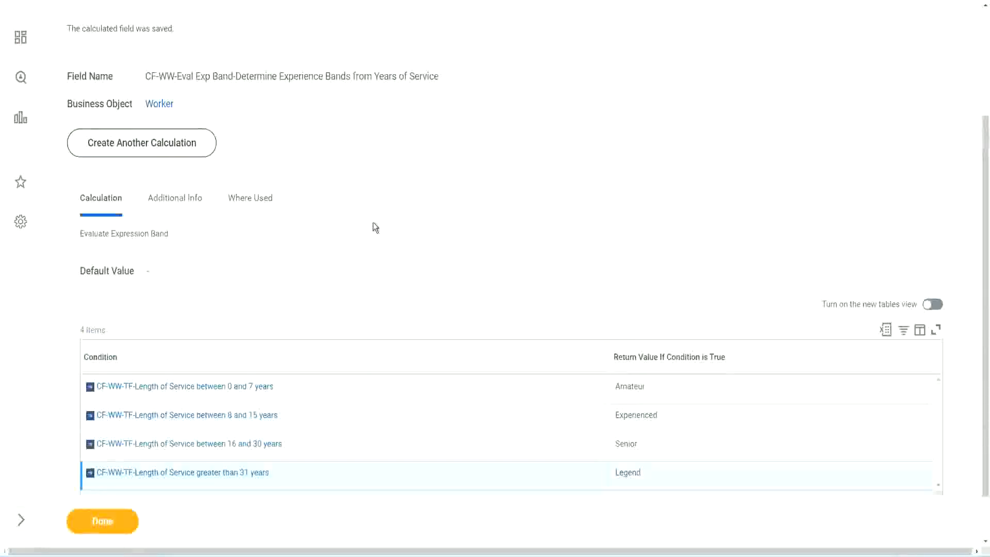
scroll(373, 224, up, 3)
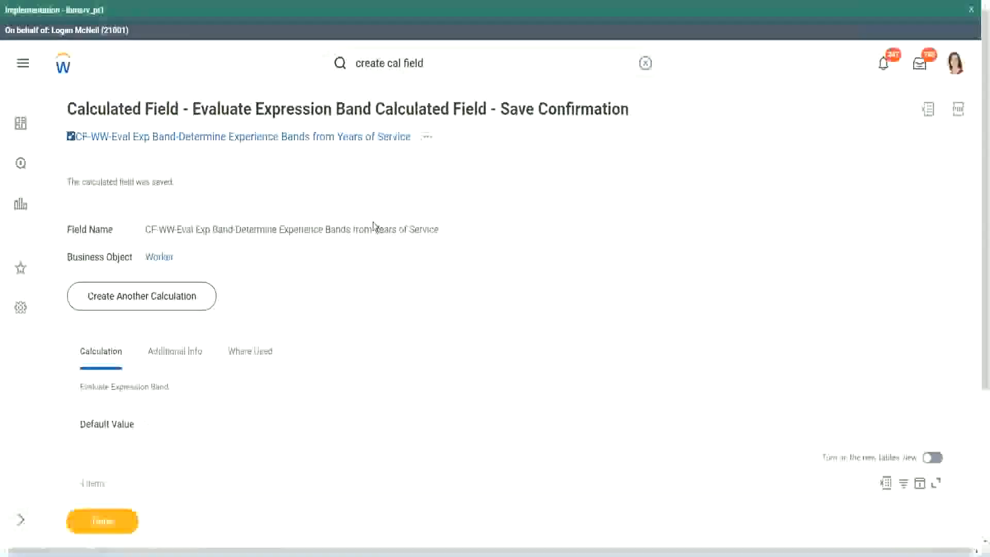
scroll(288, 309, down, 4)
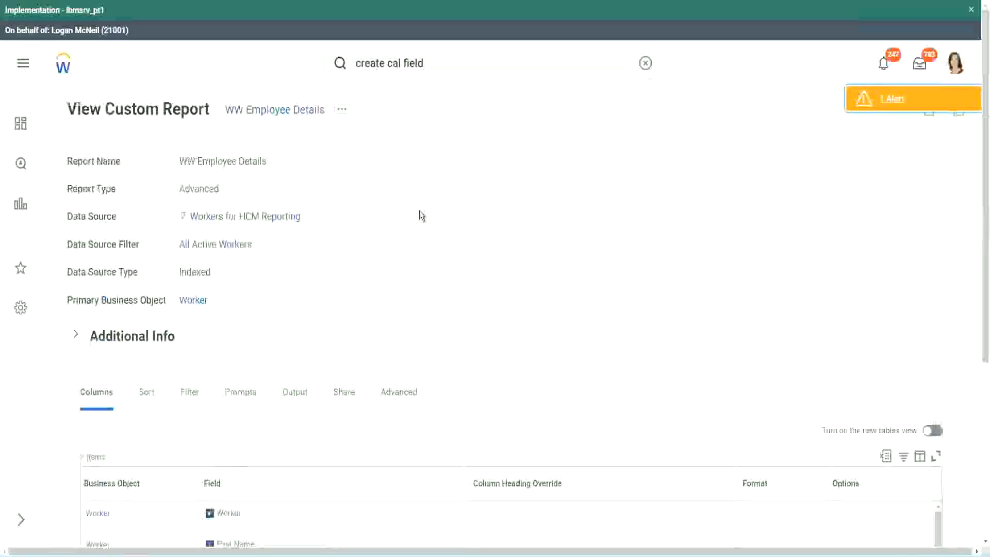
Step: Open the WW Employee Details custom report for editing and add a Worker row after its last column
click(342, 109)
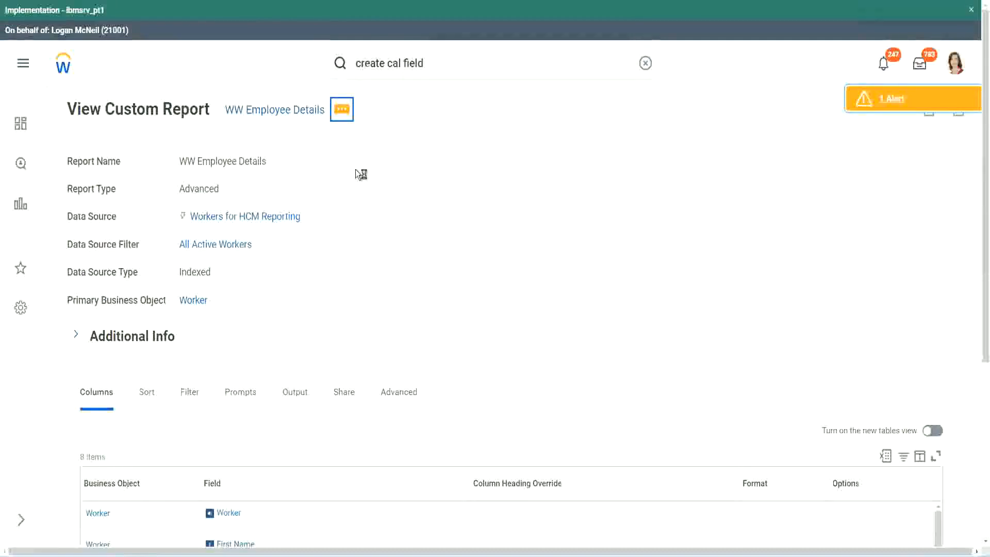
mouse_move(400, 169)
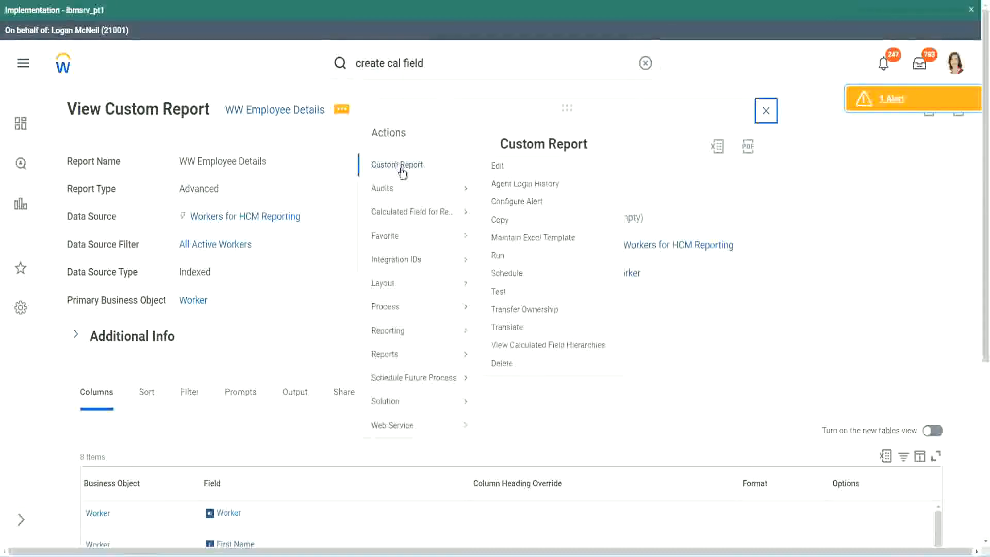
click(498, 167)
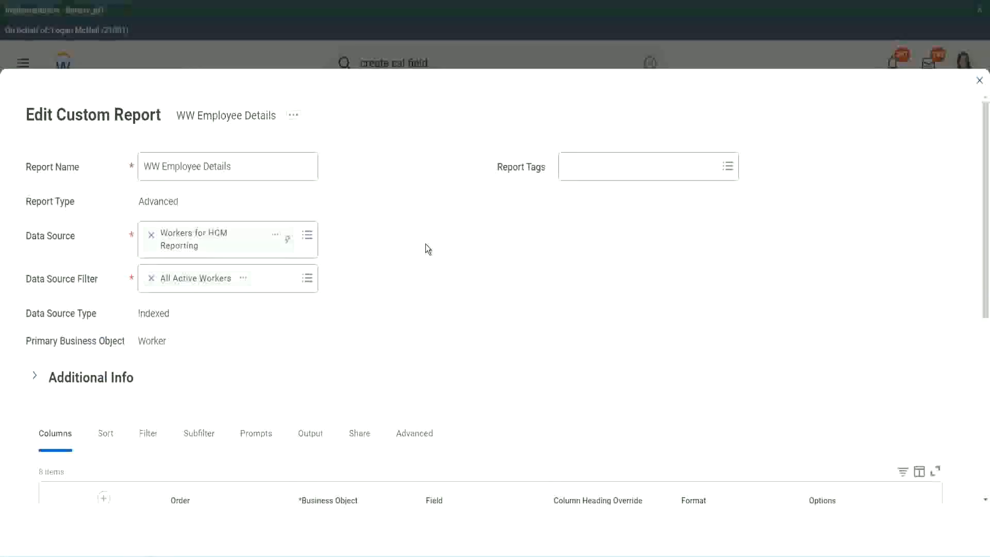
scroll(361, 428, down, 8)
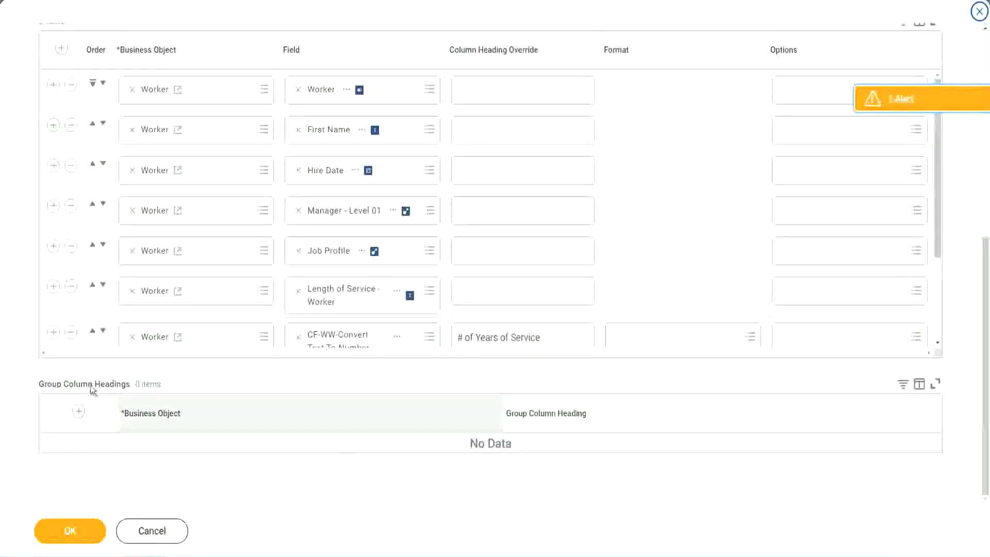
scroll(208, 252, down, 3)
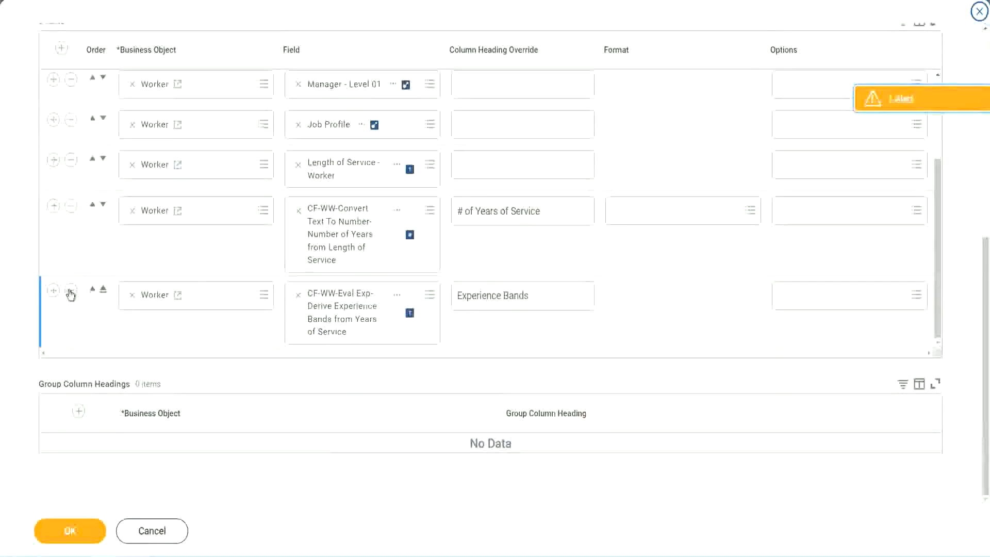
click(53, 291)
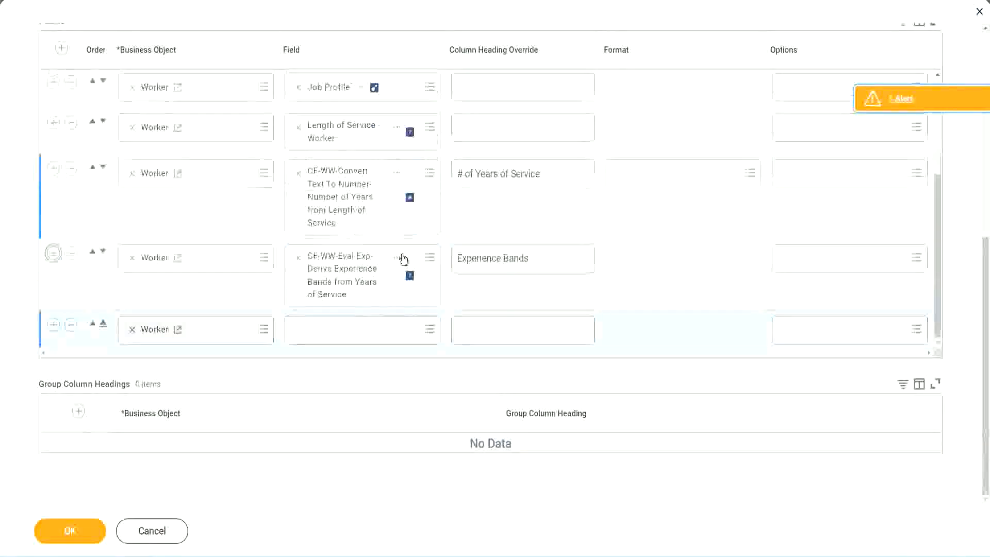
Step: Search for CF-WW-Eval Exp Band and set the new row's field to CF-WW-Eval Exp Band-Determine Experience Bands from Years of Service
right_click(345, 279)
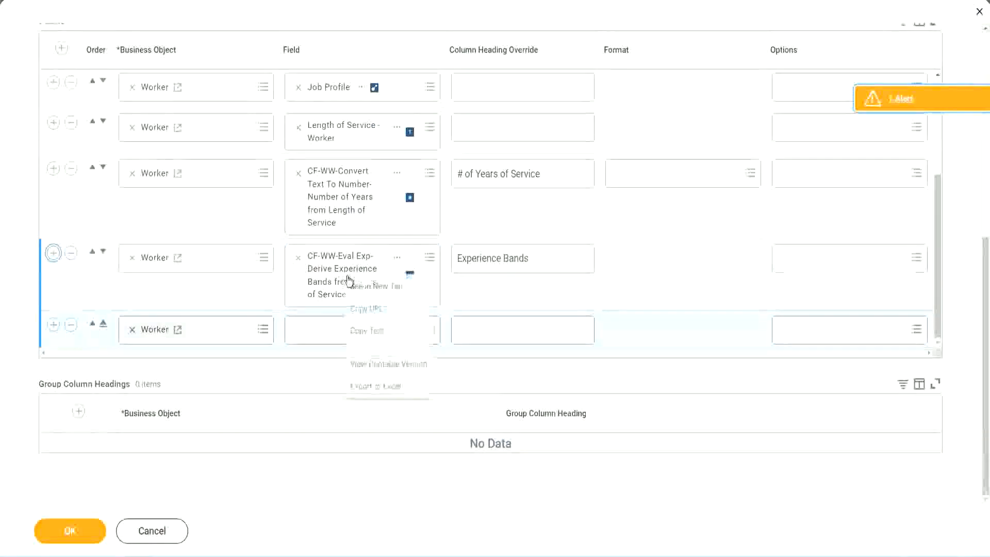
click(371, 331)
click(310, 335)
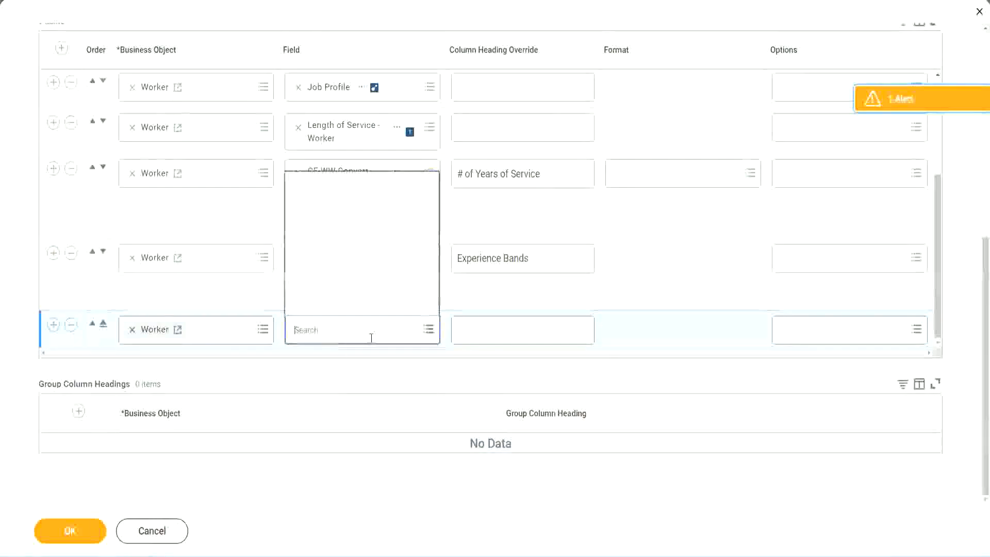
key(ctrl+v)
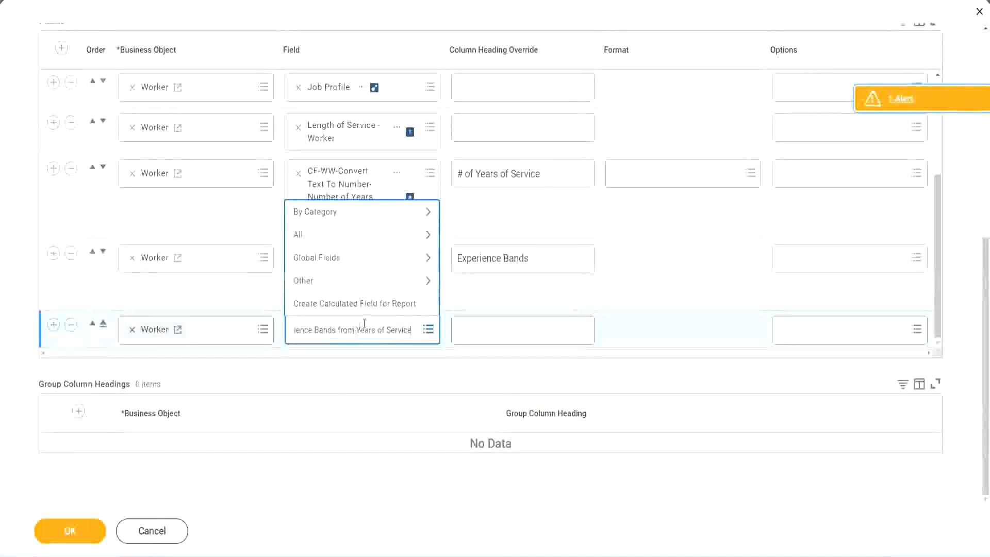
key(ctrl+a)
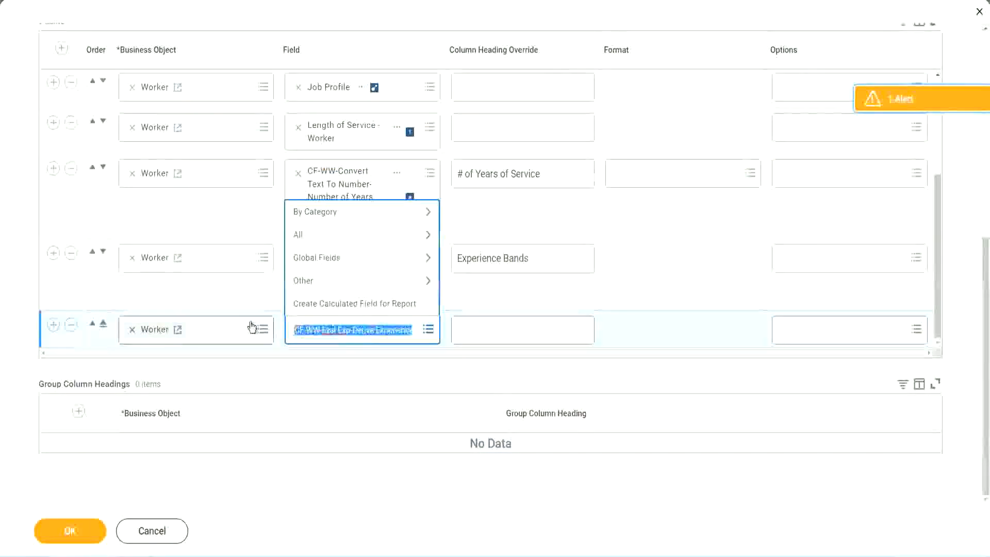
click(370, 336)
text(Band)
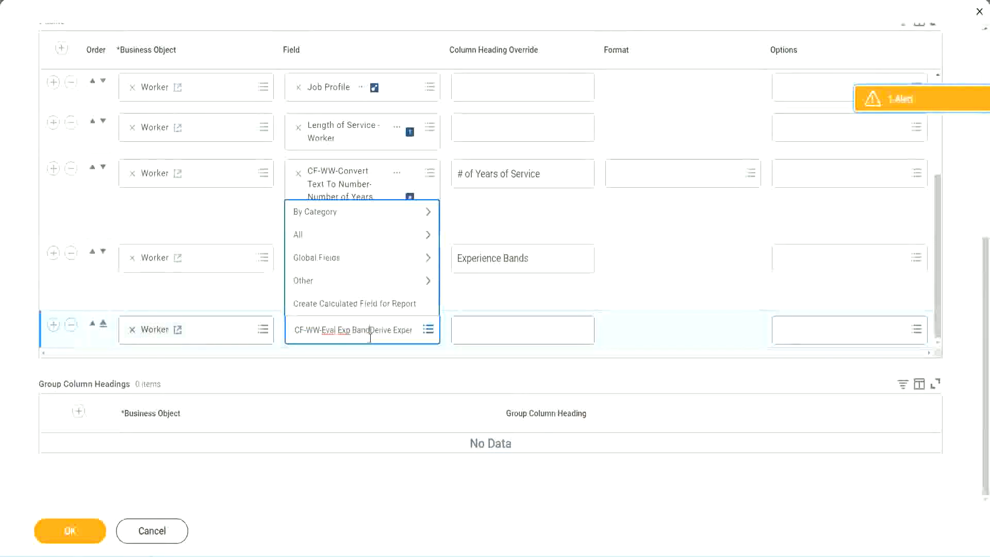
key(Delete)
key(Delete)
key(Delete)
key(Delete)
key(Delete)
key(Delete)
key(Delete)
key(Delete)
key(Delete)
key(Delete)
key(Delete)
key(Delete)
key(Delete)
key(Delete)
key(Delete)
key(Delete)
key(Delete)
key(Delete)
key(Delete)
key(Delete)
key(Return)
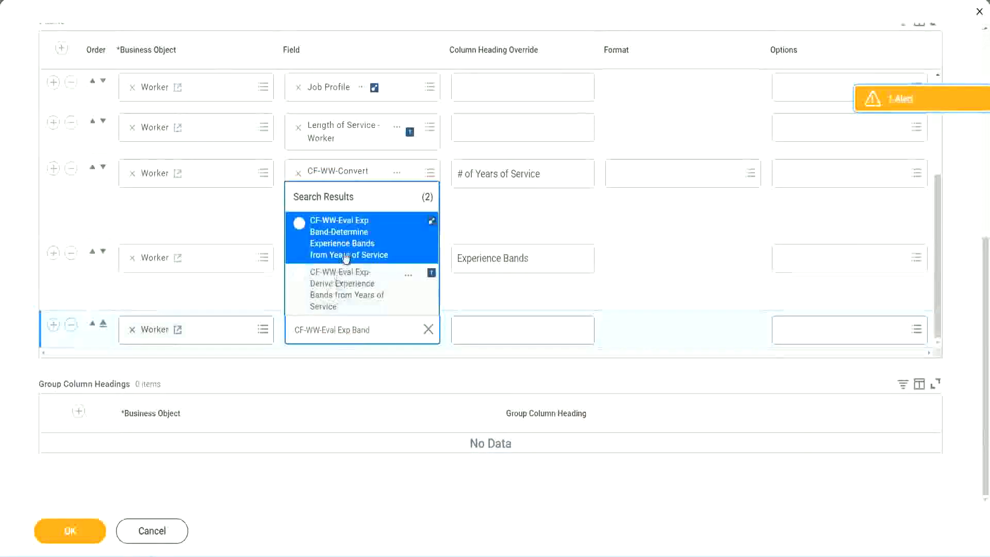
click(361, 245)
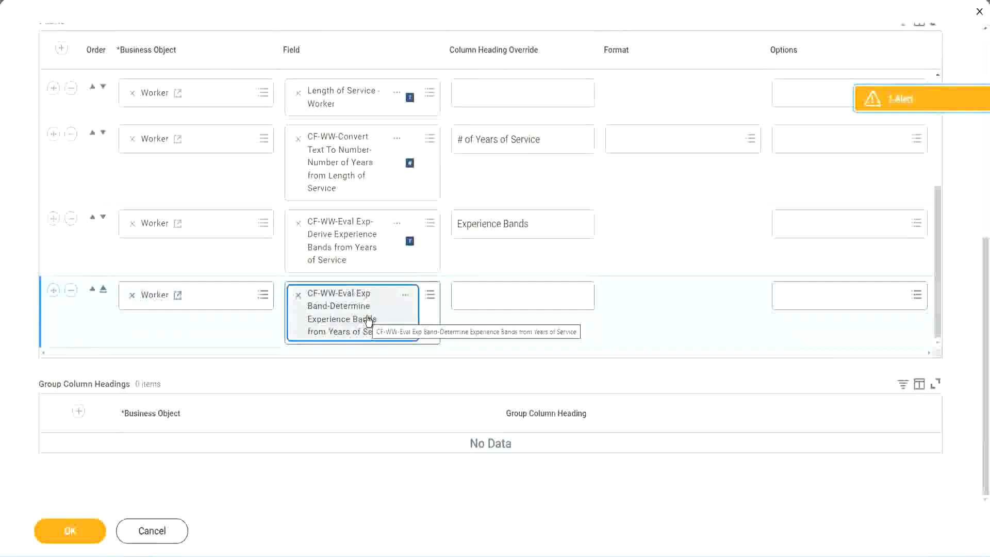
Step: Set the new column's heading override to Experience Bands (Eval Exp Bands) and save the report
click(544, 224)
key(ctrl+c)
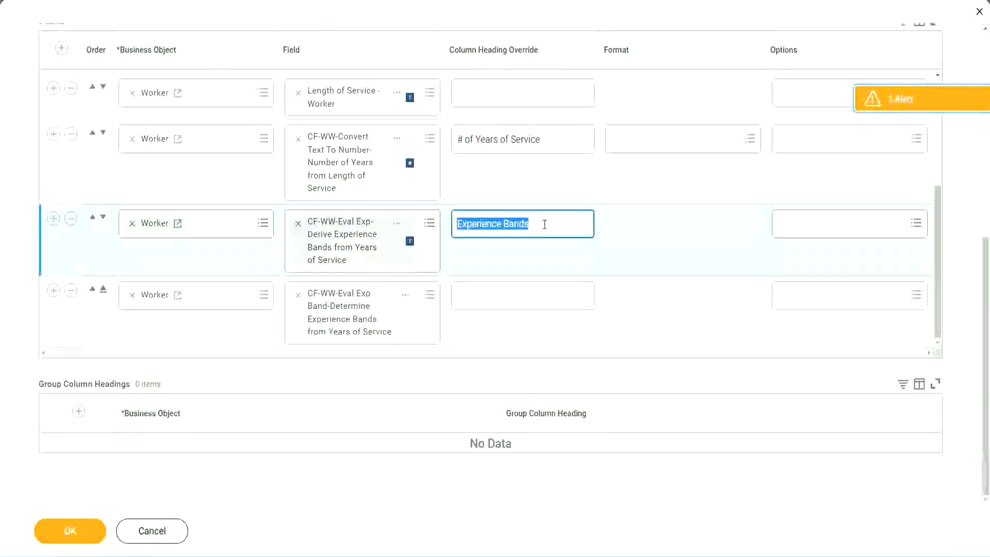
click(481, 295)
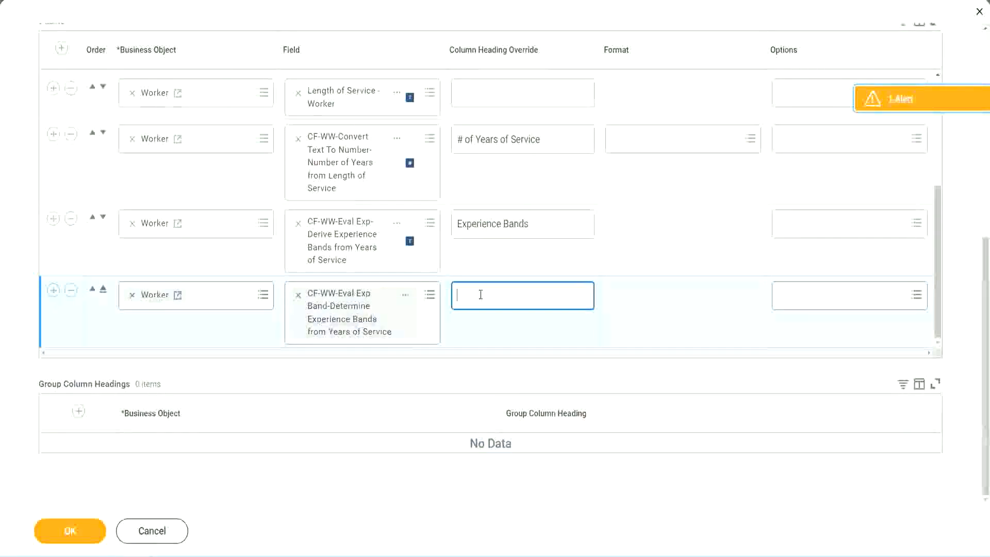
key(ctrl+v)
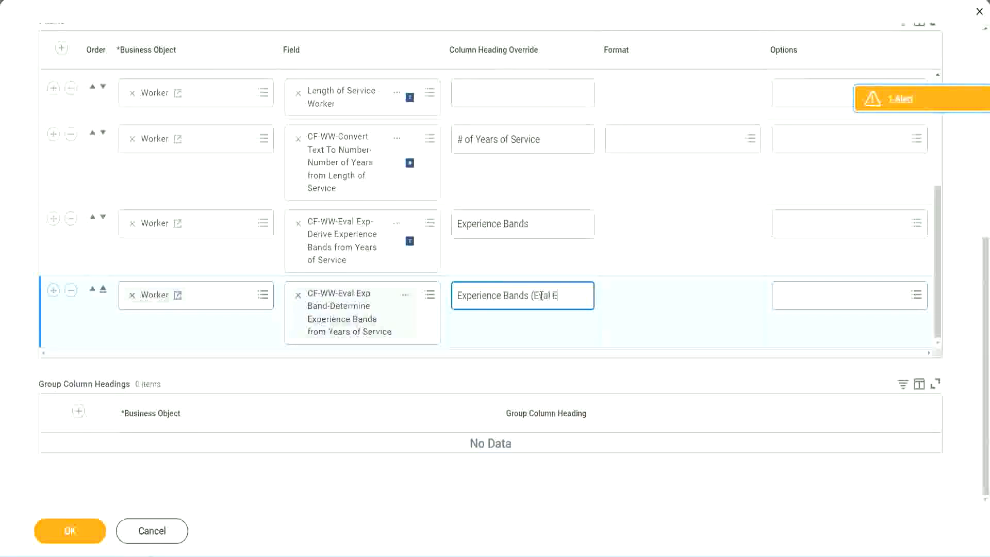
text((Eval Exp Bands))
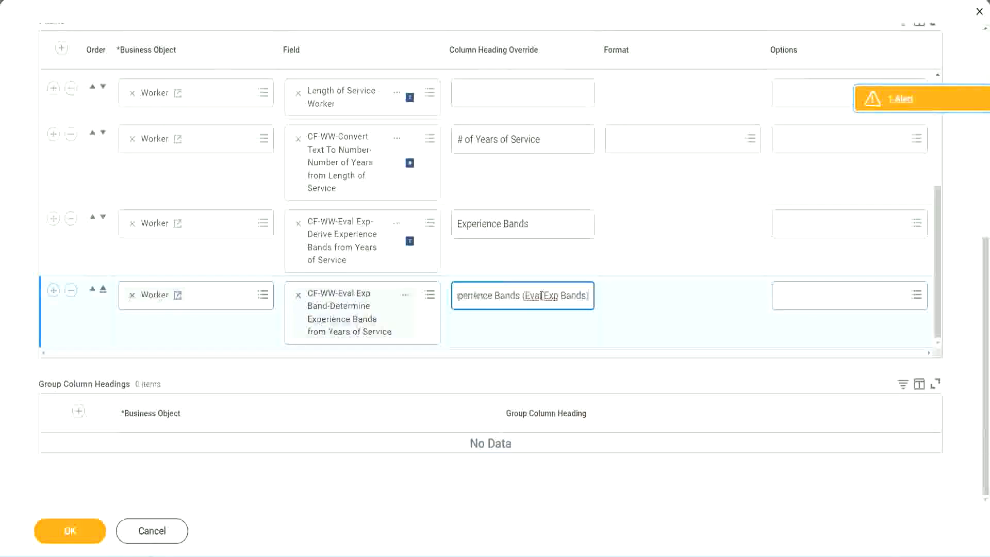
double_click(551, 295)
click(571, 291)
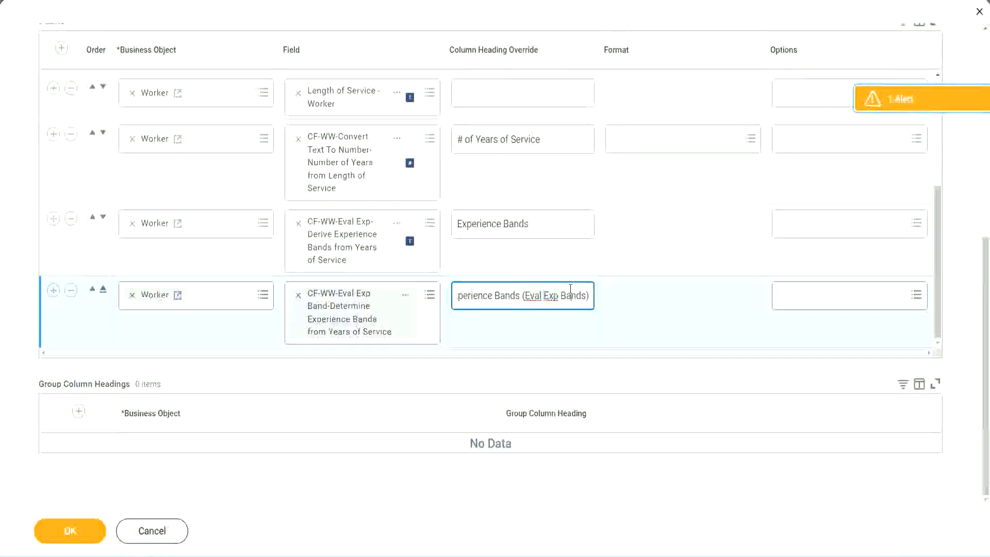
click(75, 535)
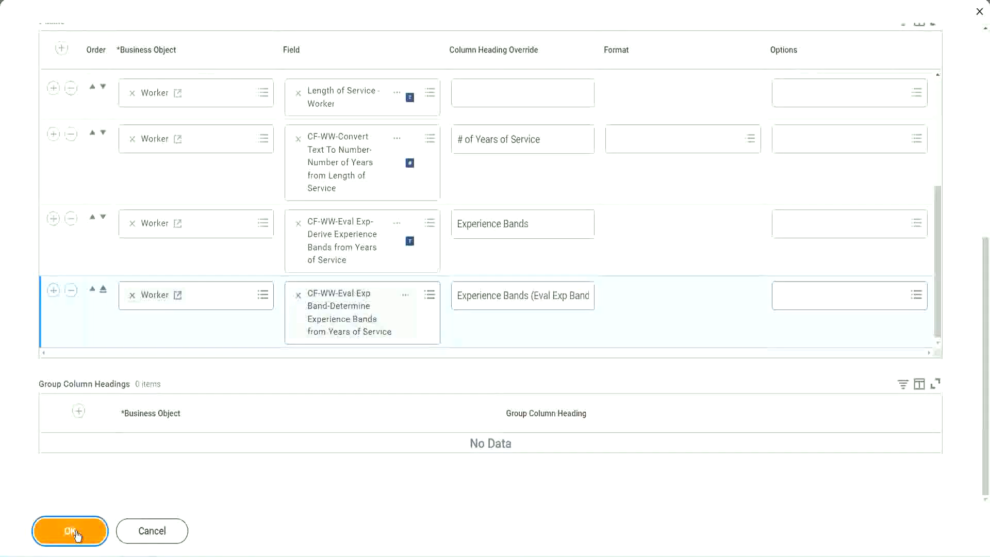